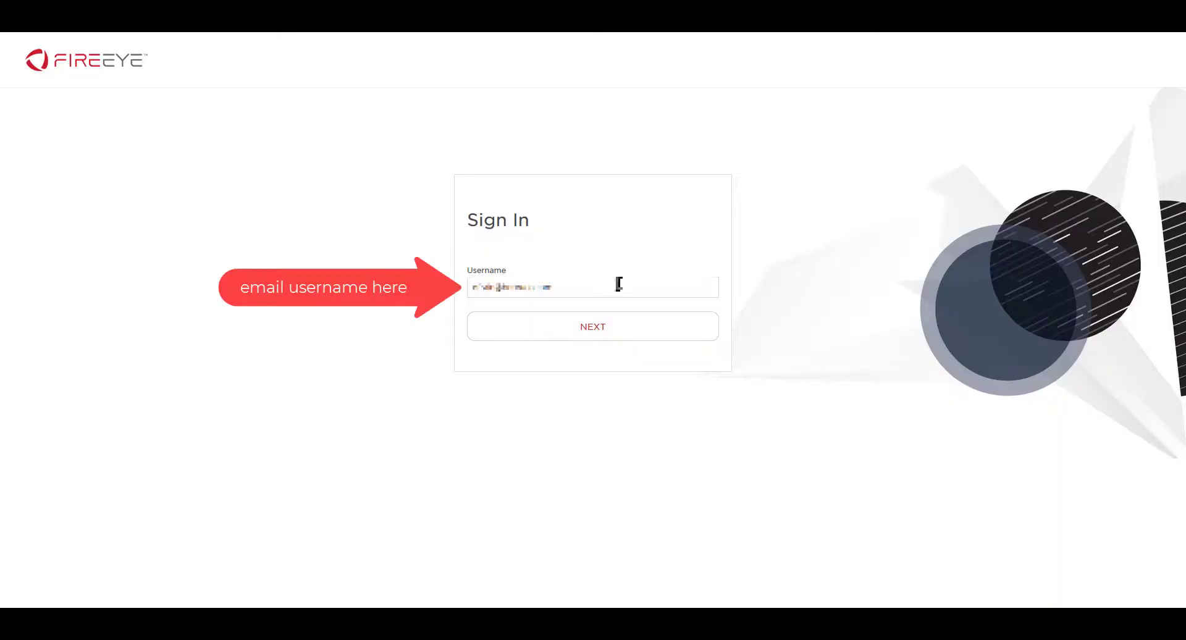
- Sign in to the FireEye portal with the filled-in username and the account password
click(609, 339)
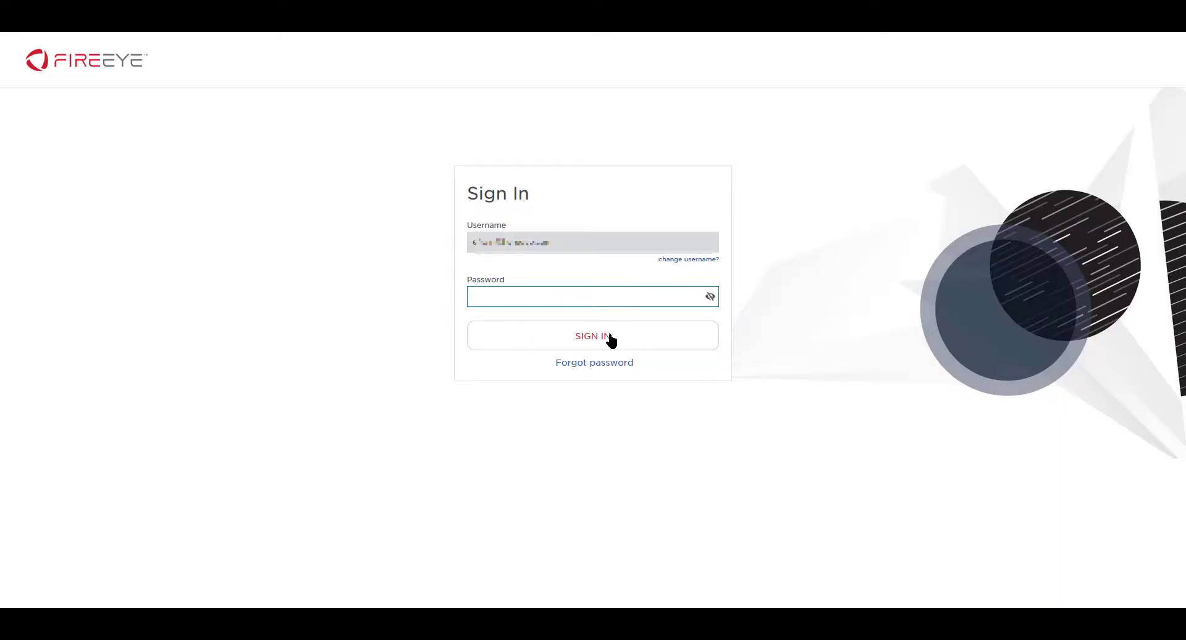
key(ctrl+v)
click(609, 339)
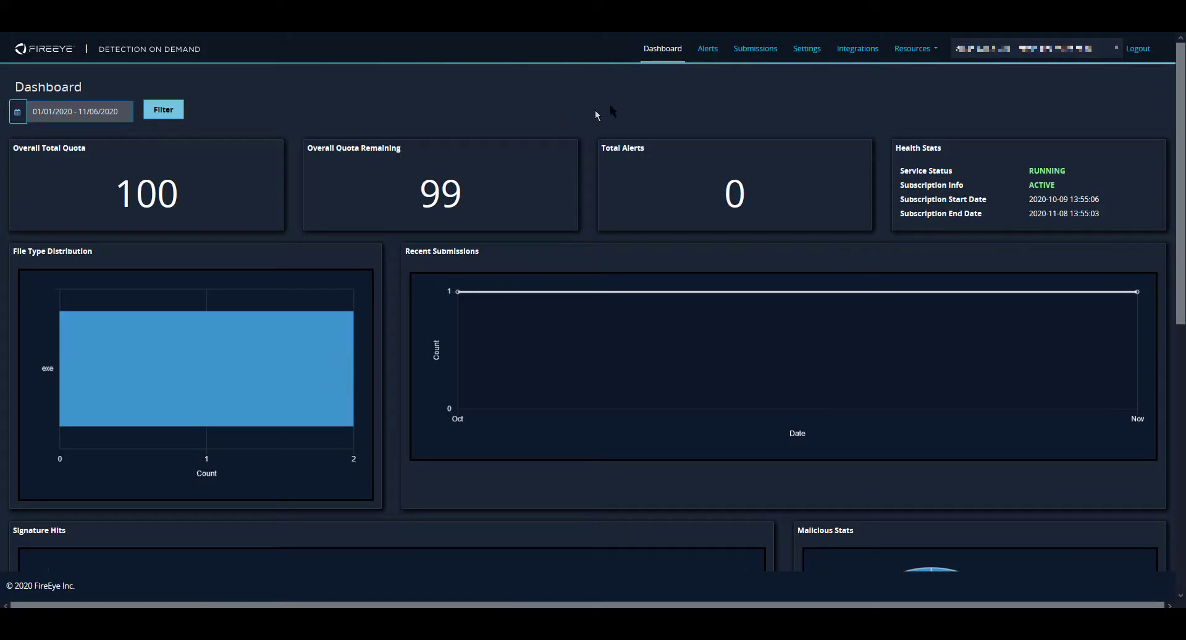
- Generate an authorization key named CustomApplicationKey that expires in 30 days and copy the new API key
click(811, 59)
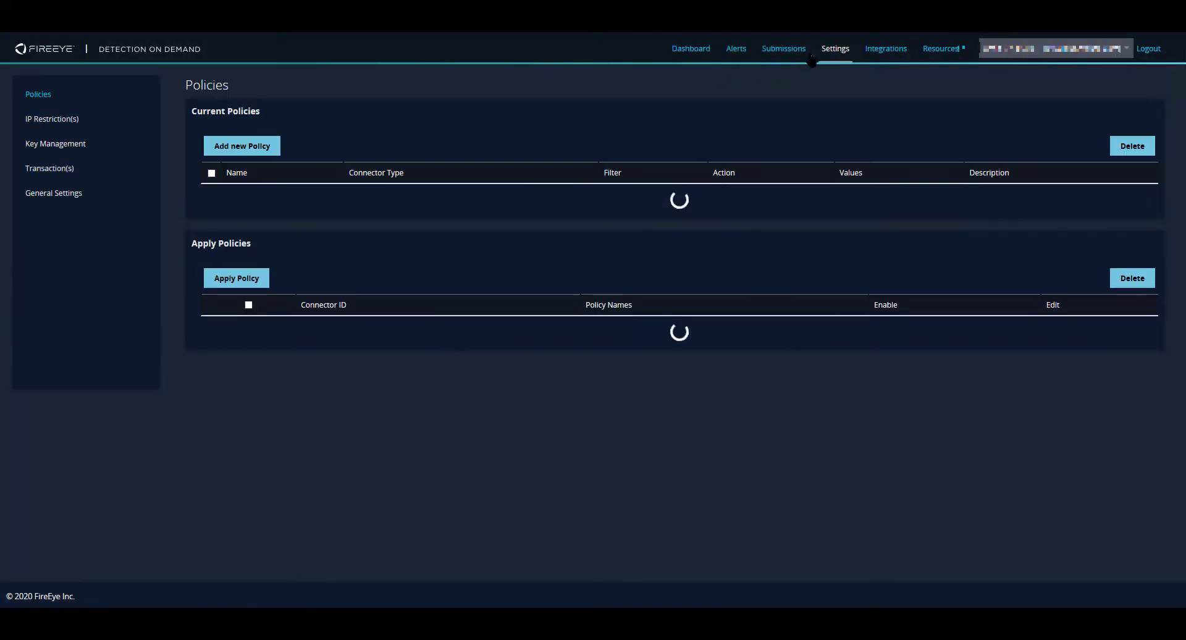
click(97, 150)
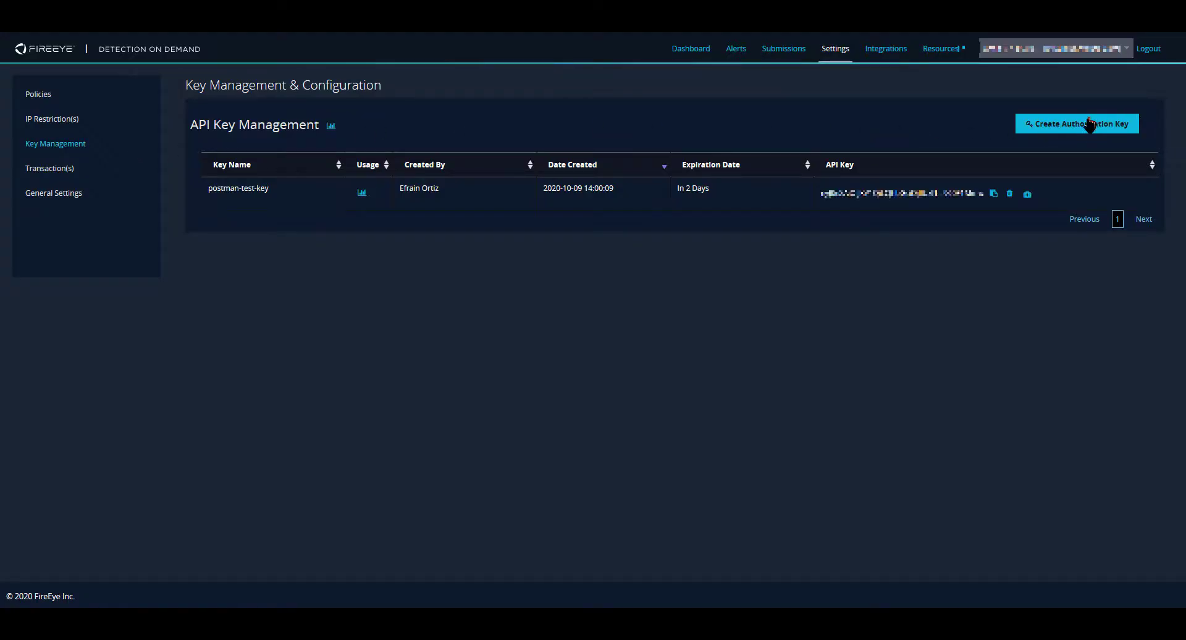
click(1090, 125)
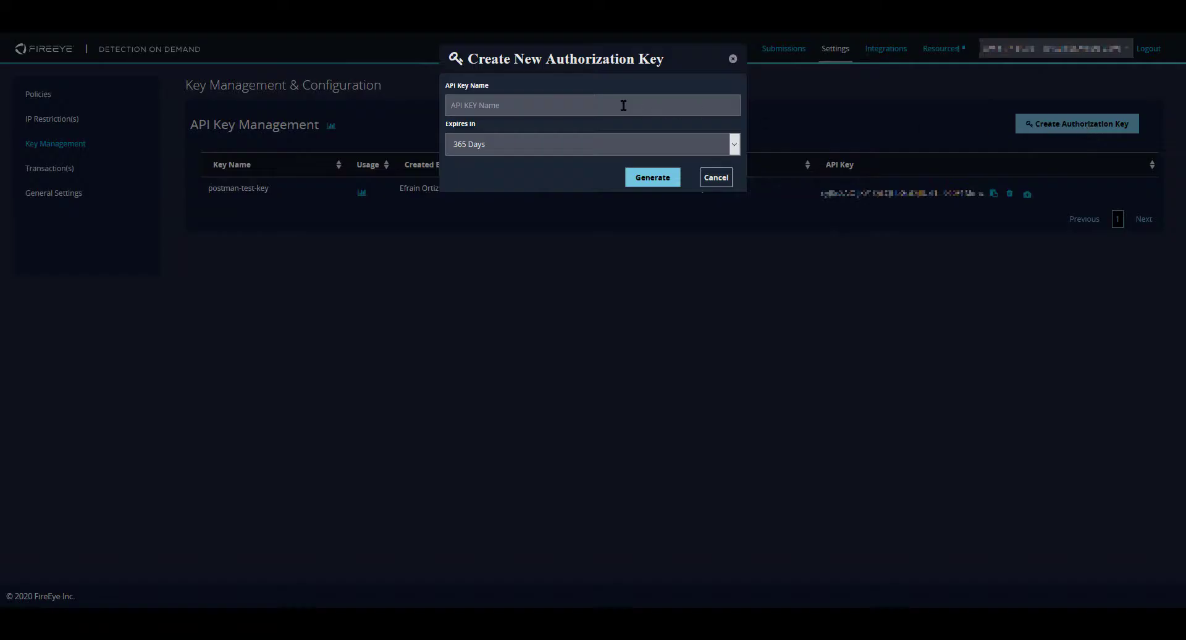
text(CustomApplicationKey)
click(710, 143)
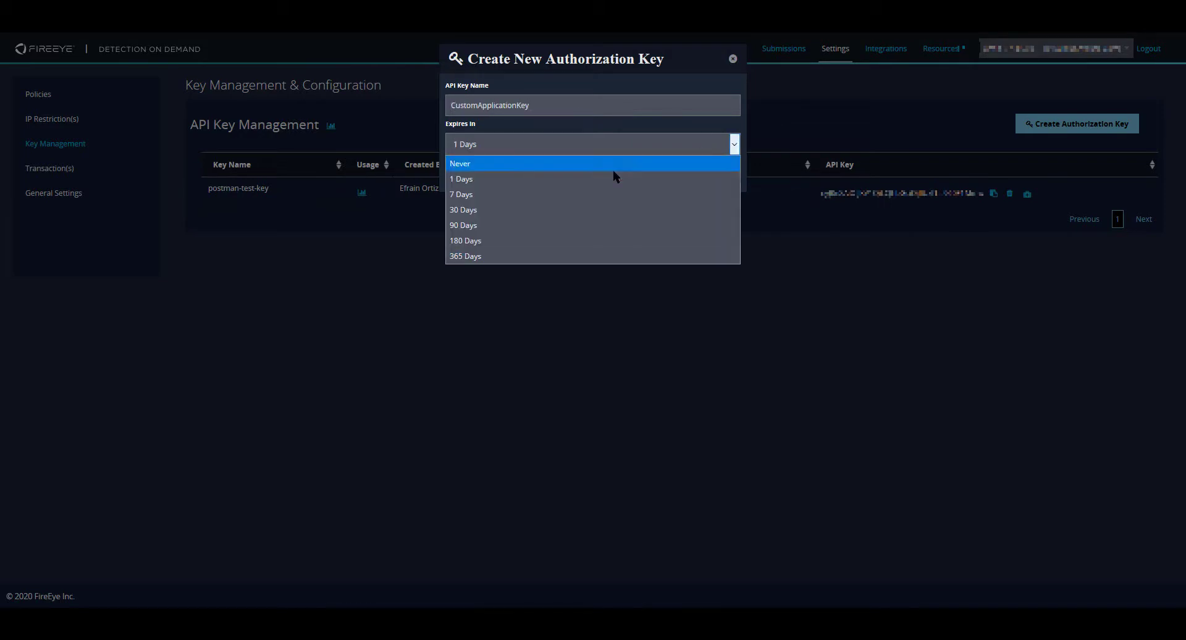
click(614, 210)
click(664, 184)
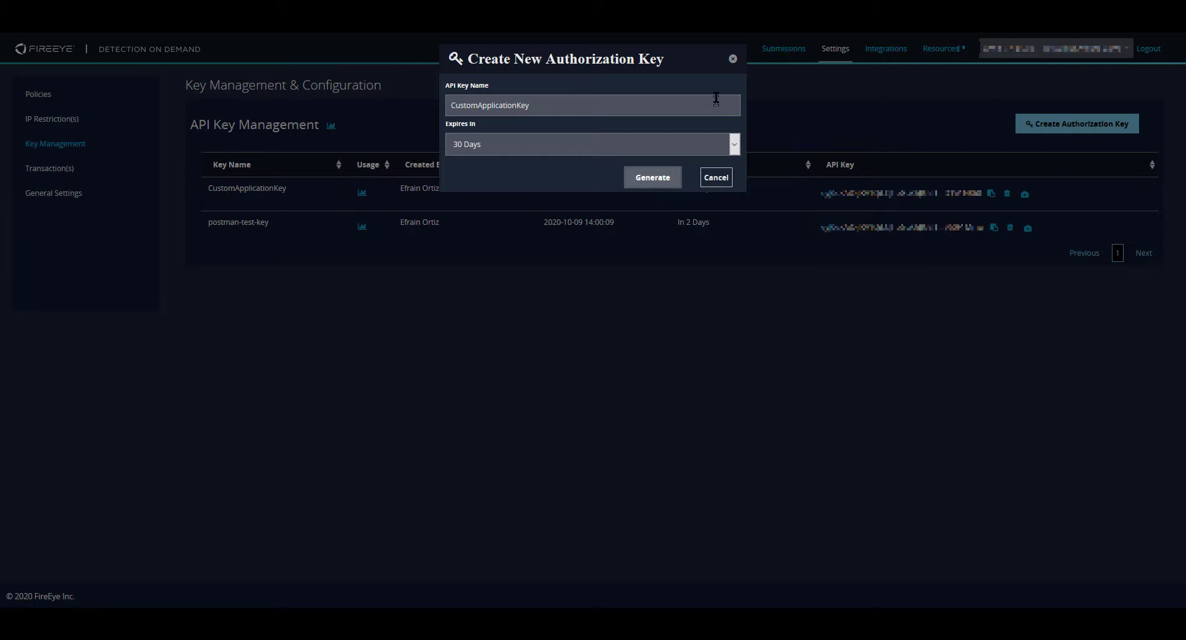
click(732, 59)
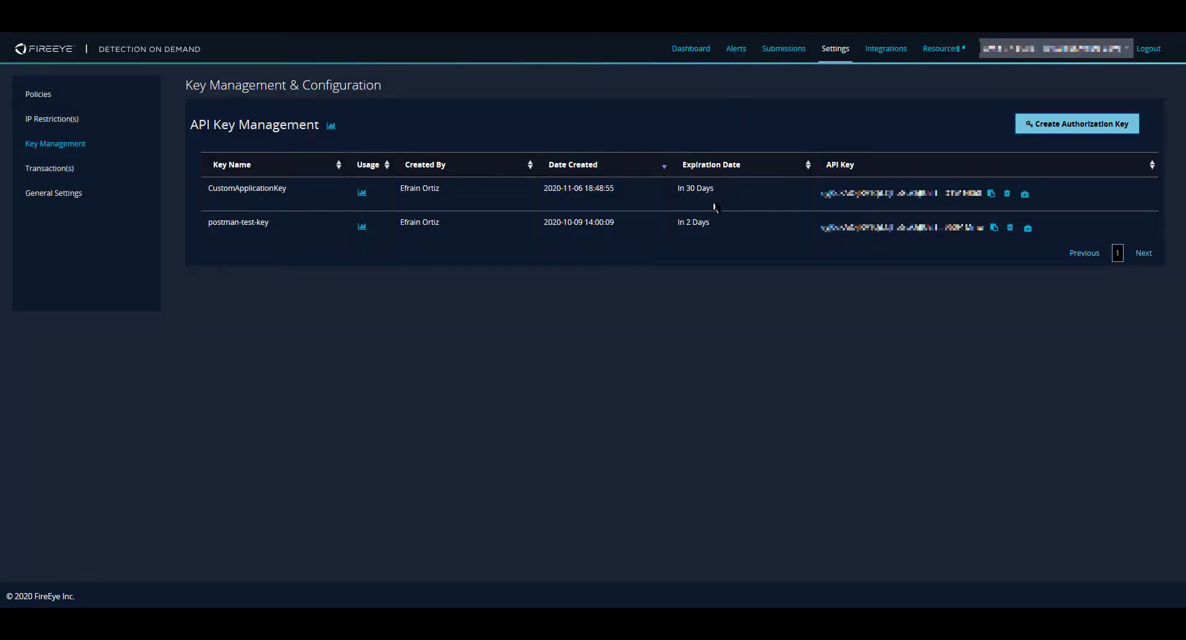
click(991, 194)
- Add an enabled IP restriction for CustomApplicationKey that allows the range 1.1.1.0/24
click(56, 123)
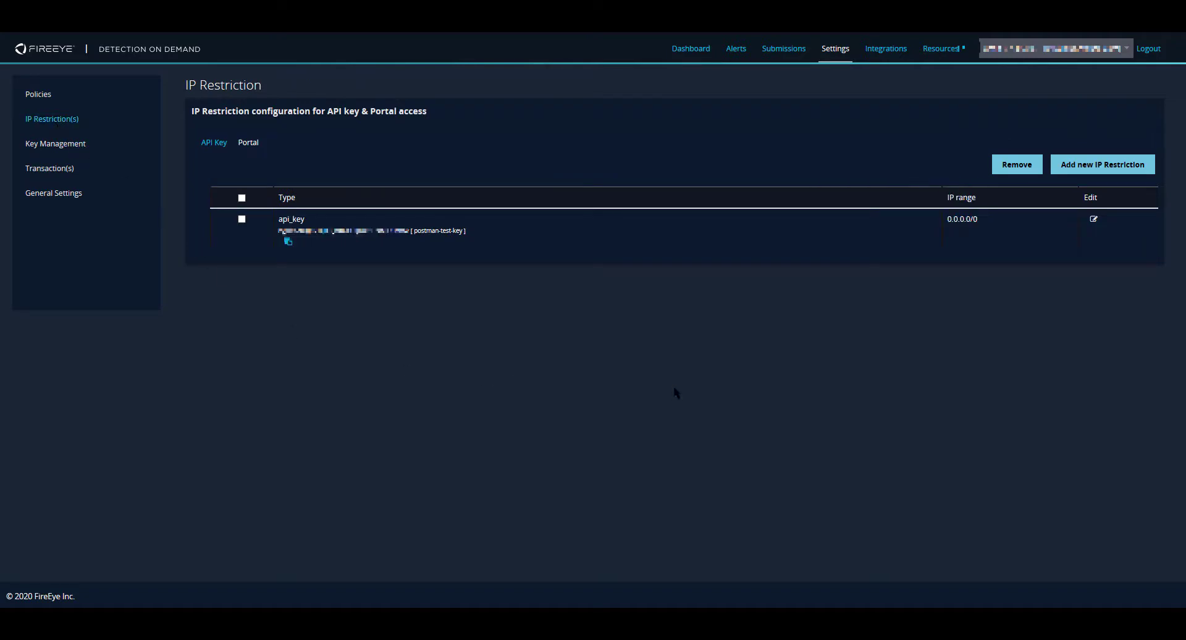
click(1105, 172)
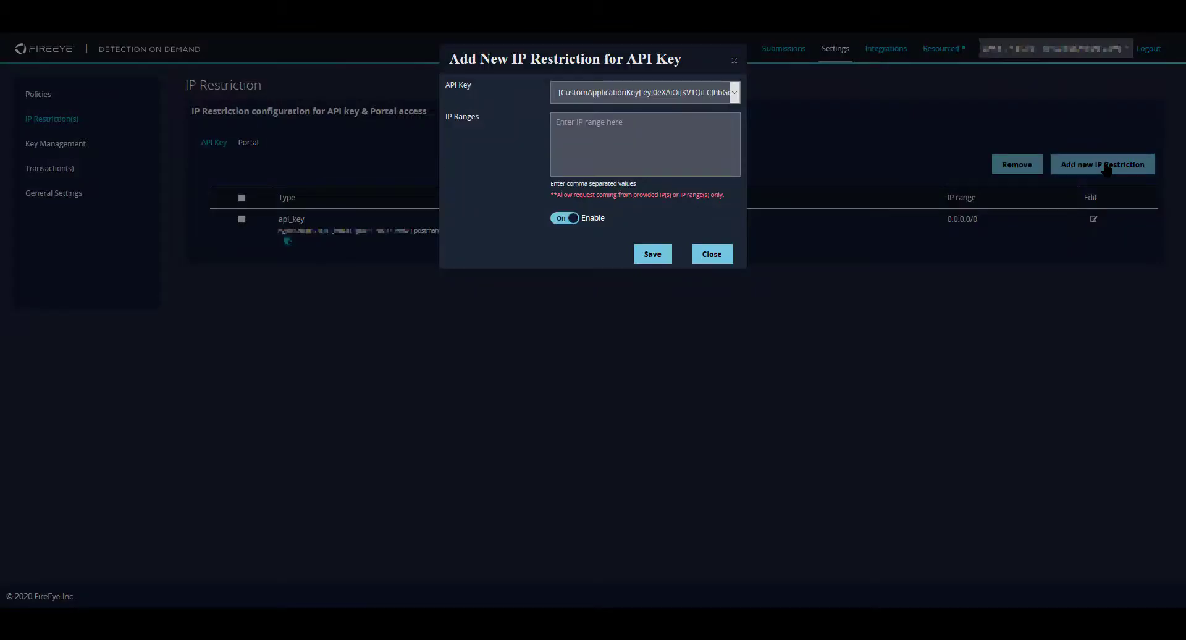
click(734, 93)
click(690, 114)
click(644, 134)
text(1.1.1.0/24)
click(659, 261)
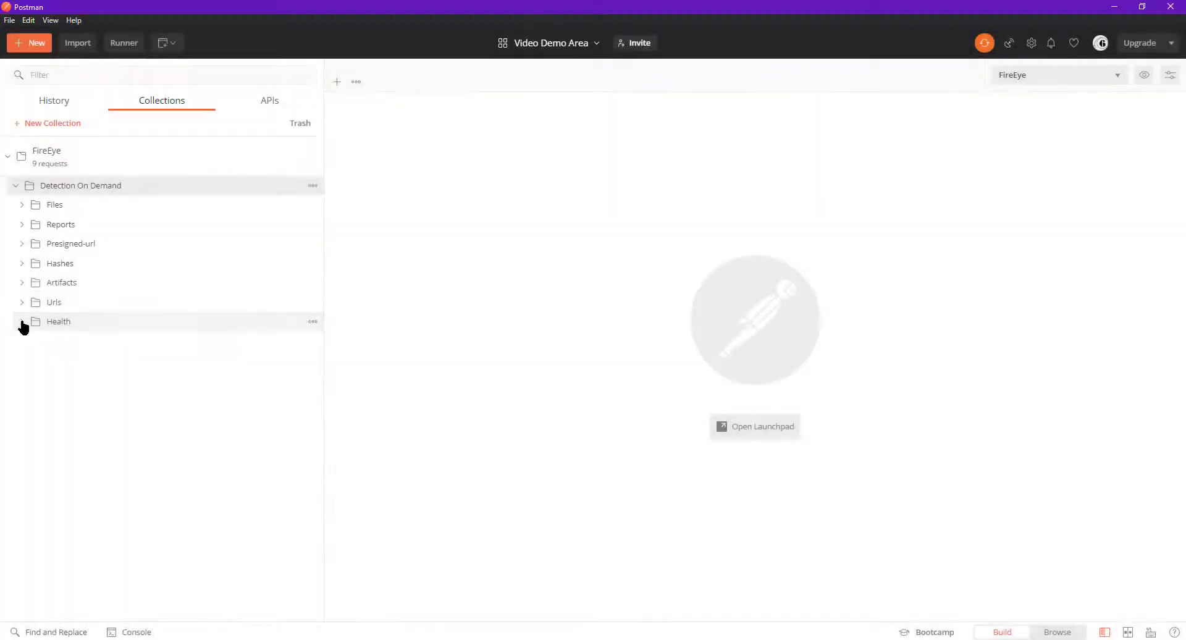
- In Postman, check the Health request's feye-auth-key header and the FireEye environment variables, and send the request
click(22, 321)
click(133, 342)
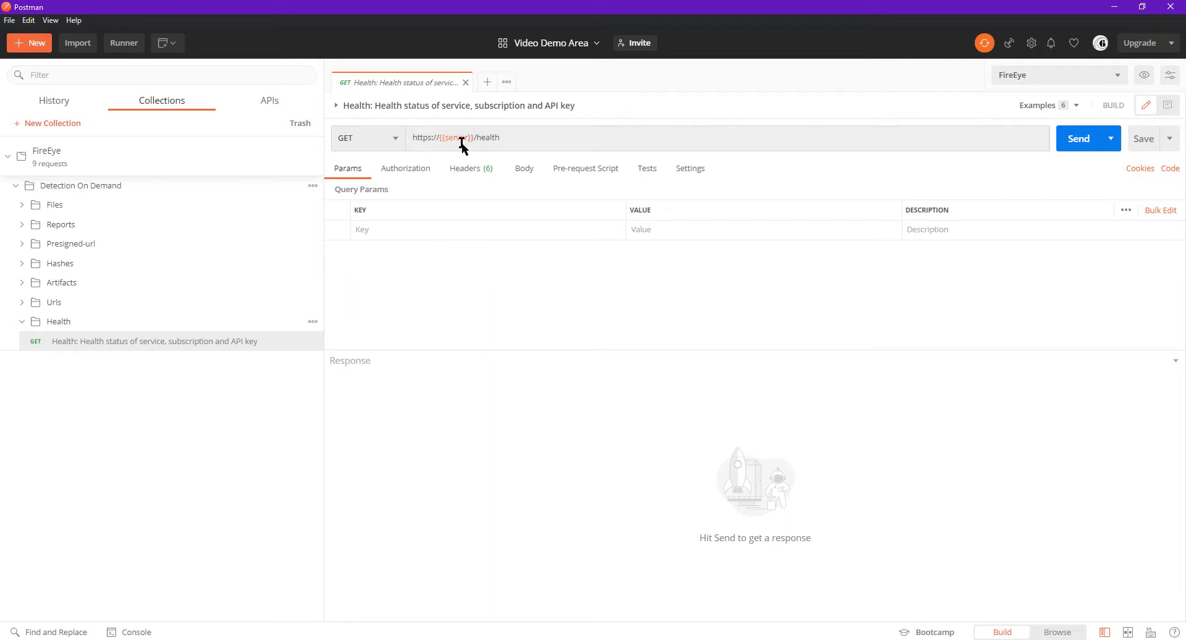
mouse_move(457, 137)
click(470, 176)
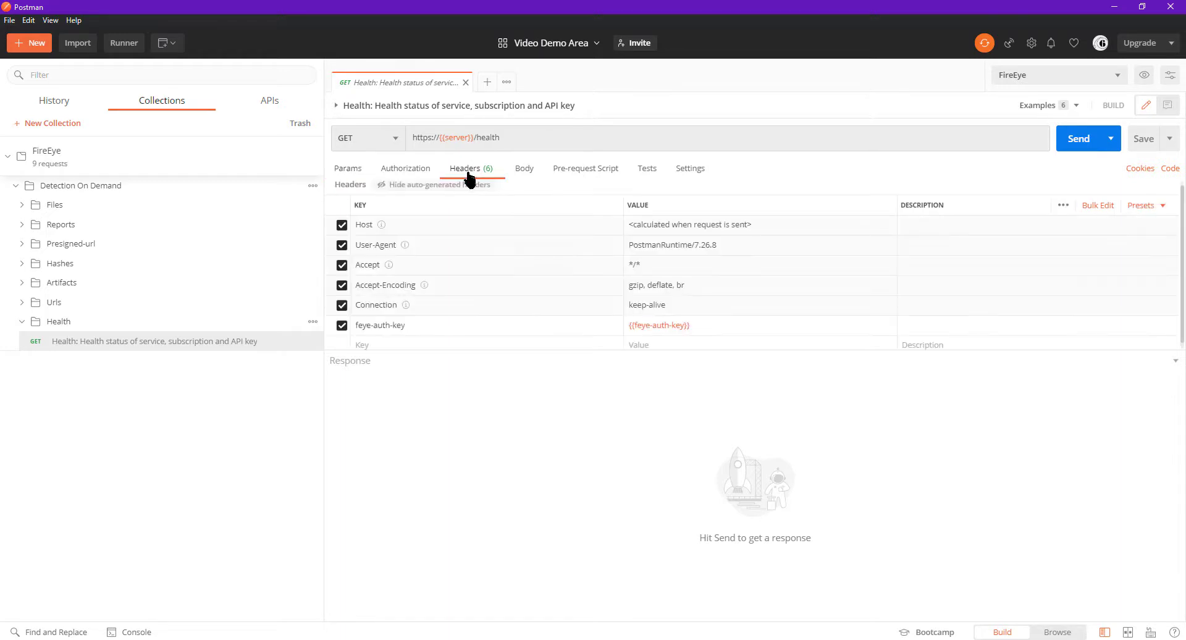
click(357, 326)
click(1144, 75)
click(1073, 146)
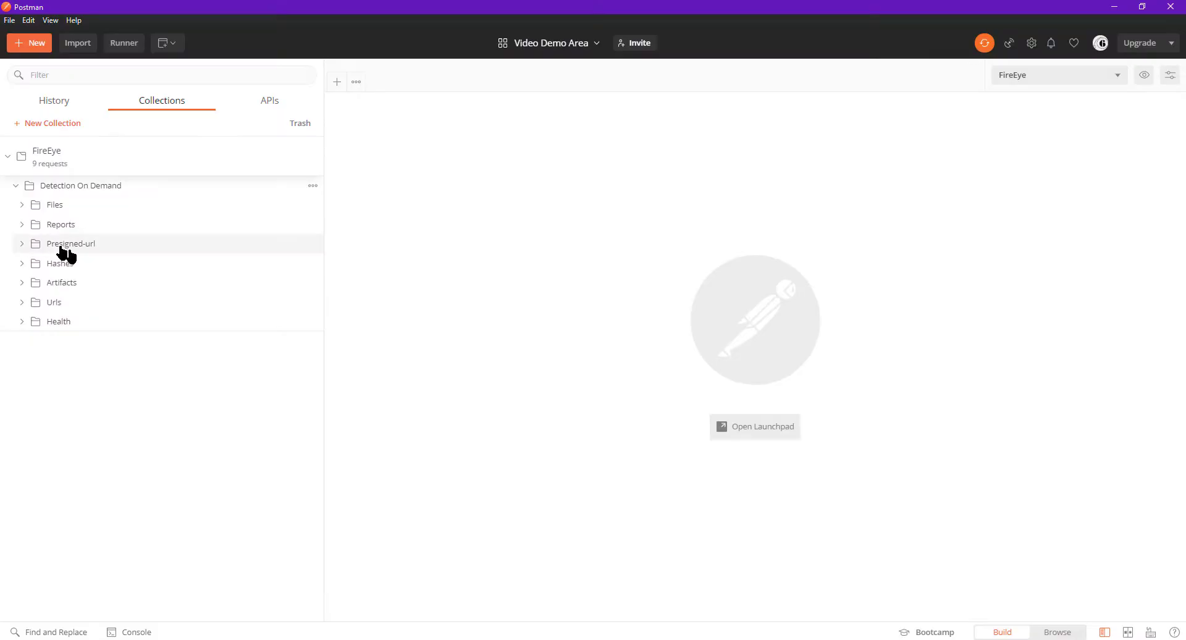
- Open the file upload request with screenshot, pcap and memory dump enabled, and review its headers and body
click(25, 207)
click(145, 244)
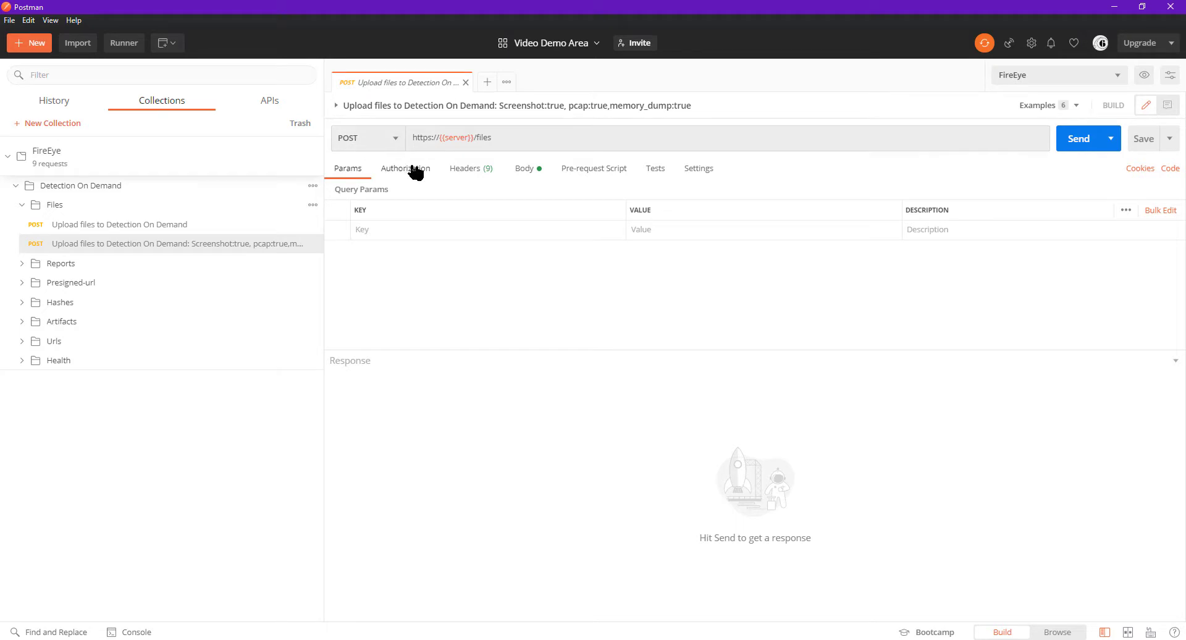
click(461, 170)
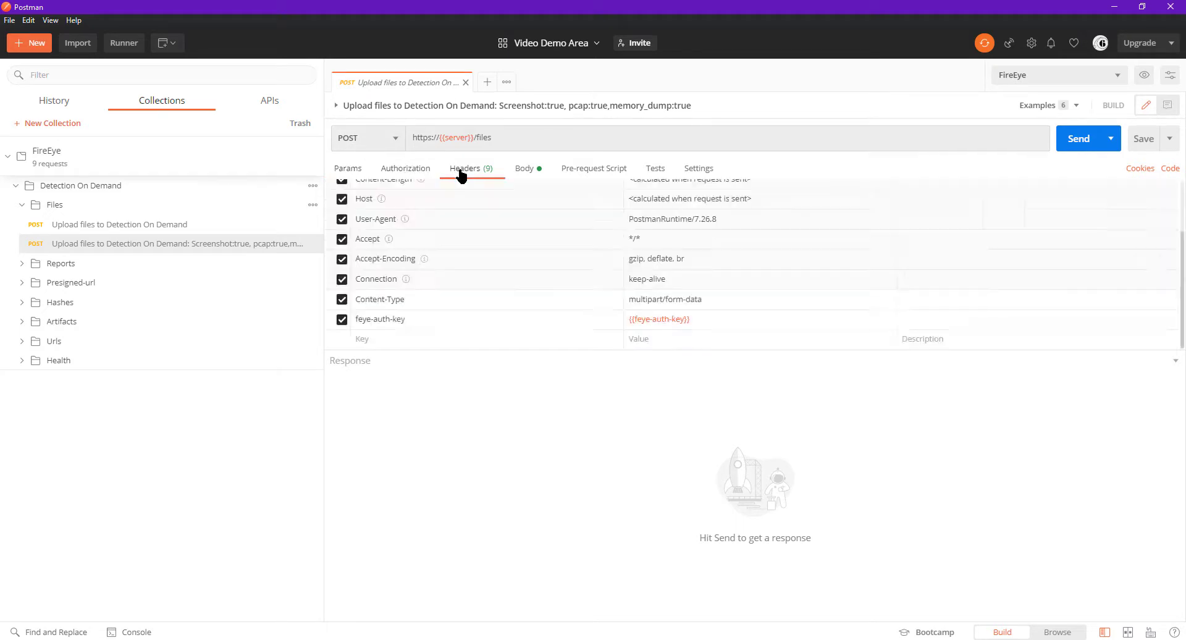
click(361, 320)
click(535, 172)
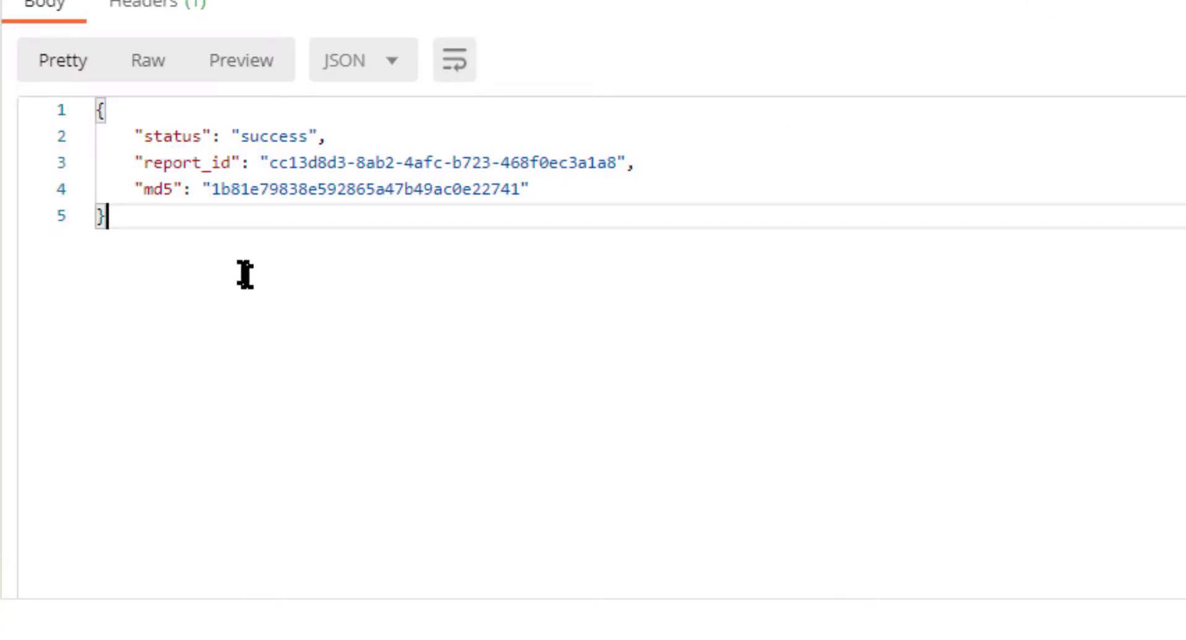
- Copy the report_id from the upload response into the current value of the FireEye environment's report_id variable
drag(261, 162, 618, 165)
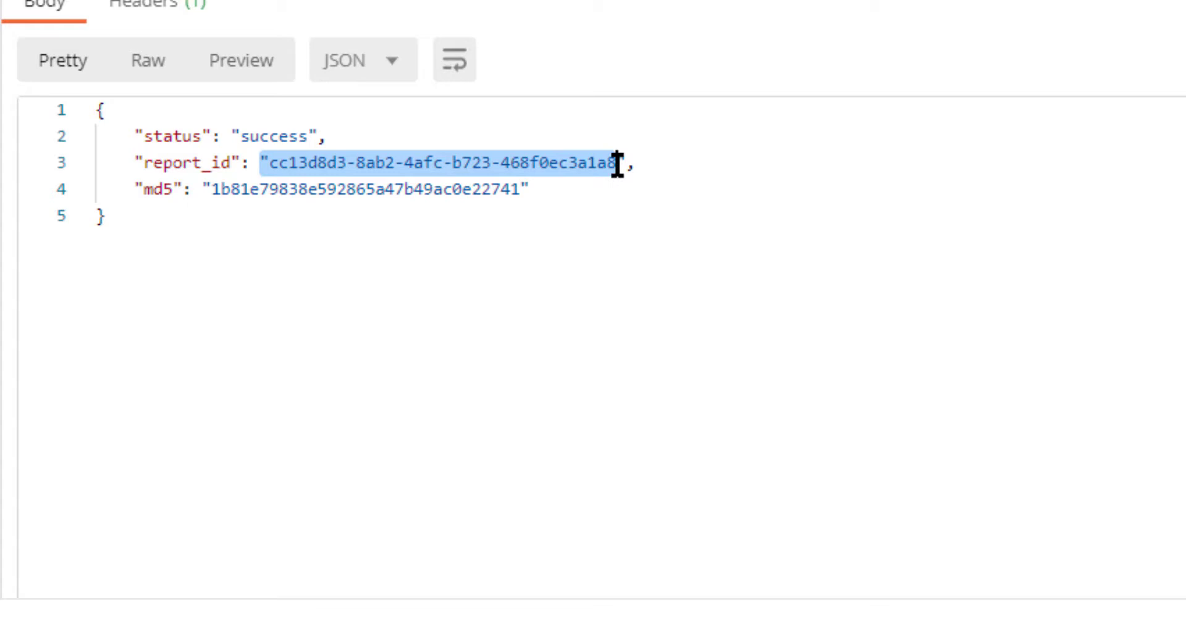
click(1092, 169)
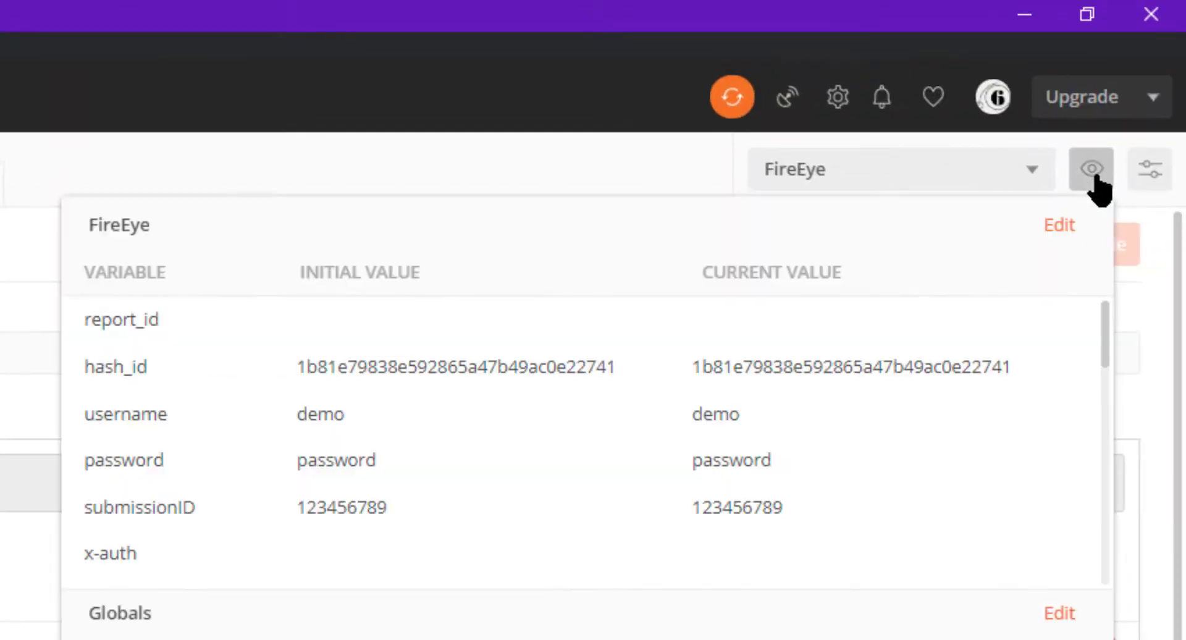
scroll(239, 488, down, 5)
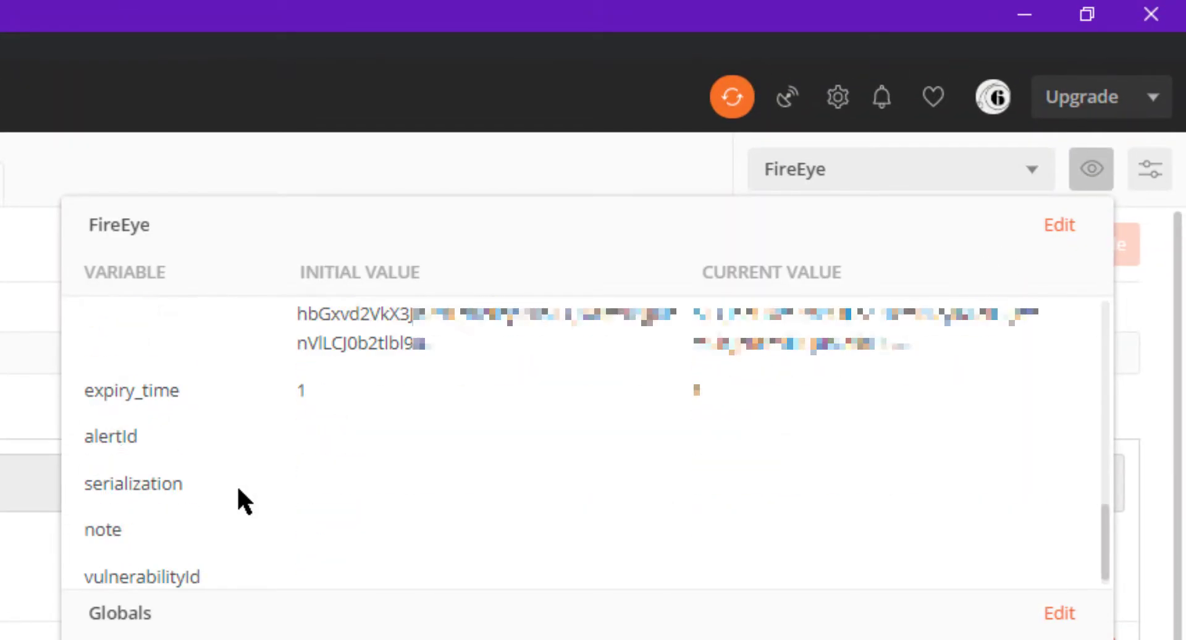
scroll(236, 488, up, 5)
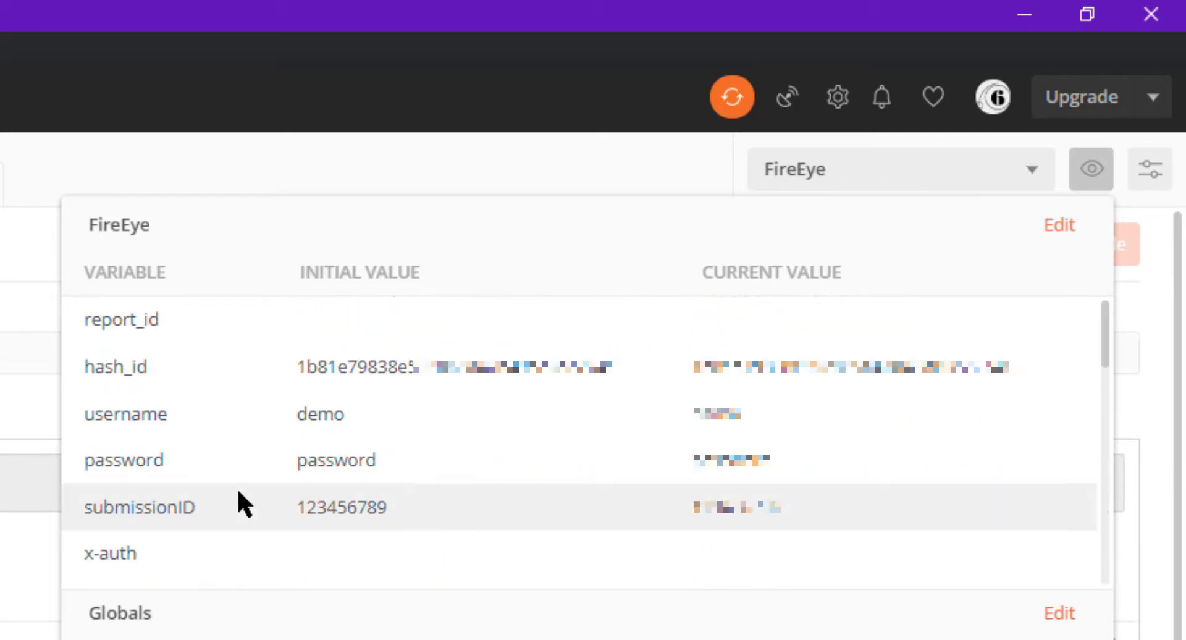
click(704, 319)
key(ctrl+v)
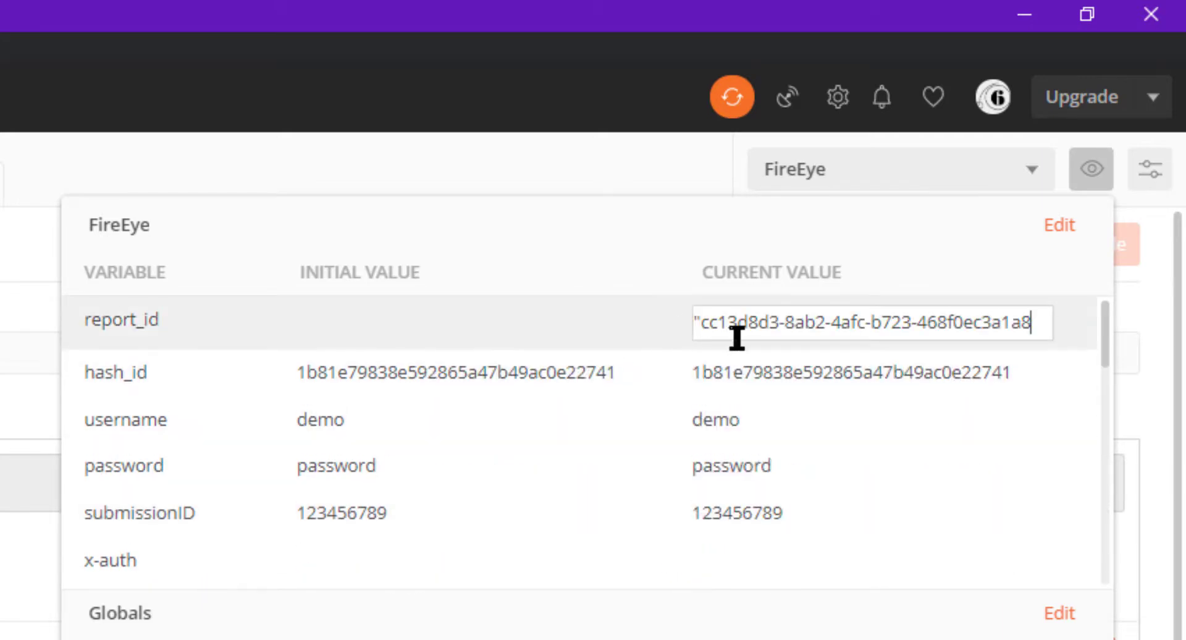
click(834, 414)
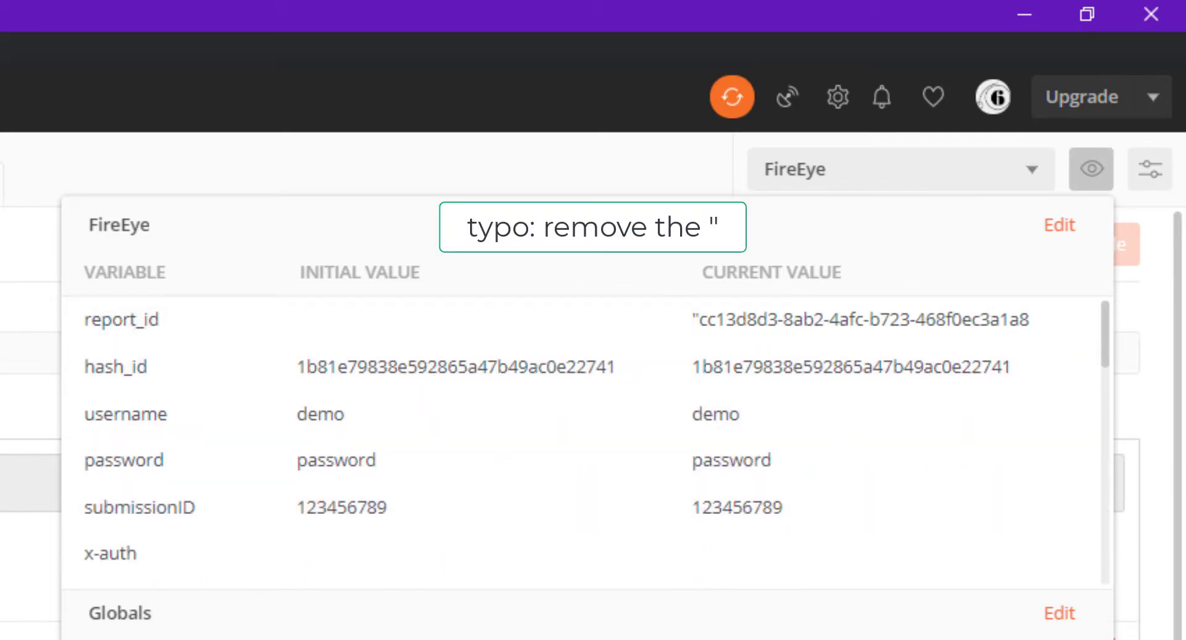
click(1128, 495)
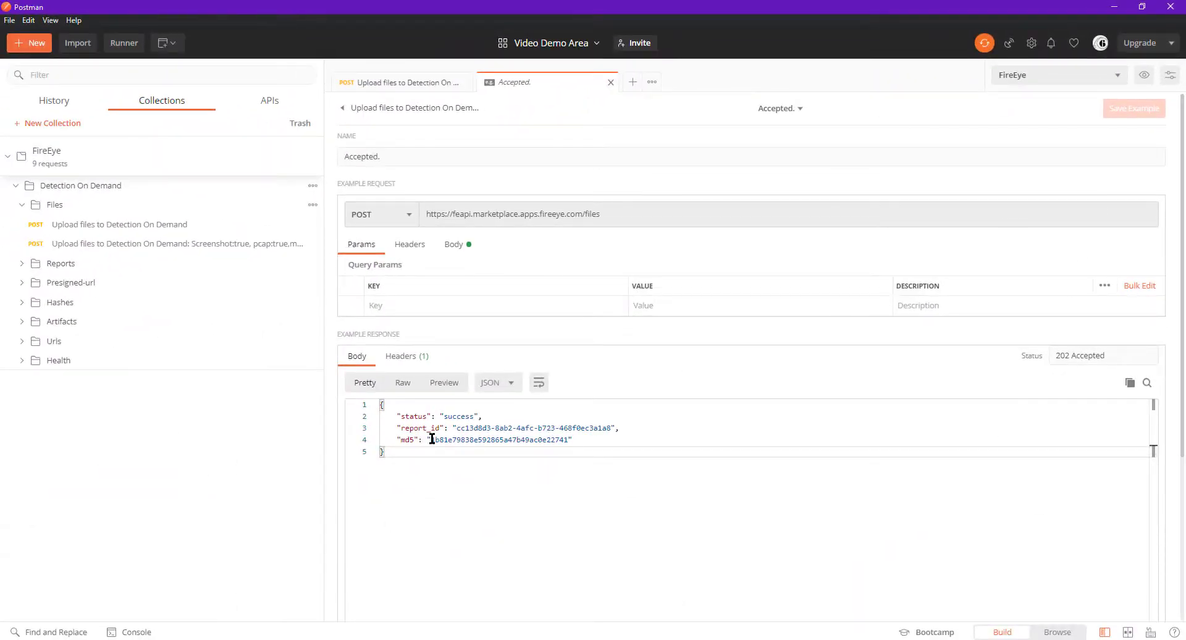
- Copy the md5 from the upload response into the hash_id variable's initial and current values and update the FireEye environment
drag(431, 440, 567, 439)
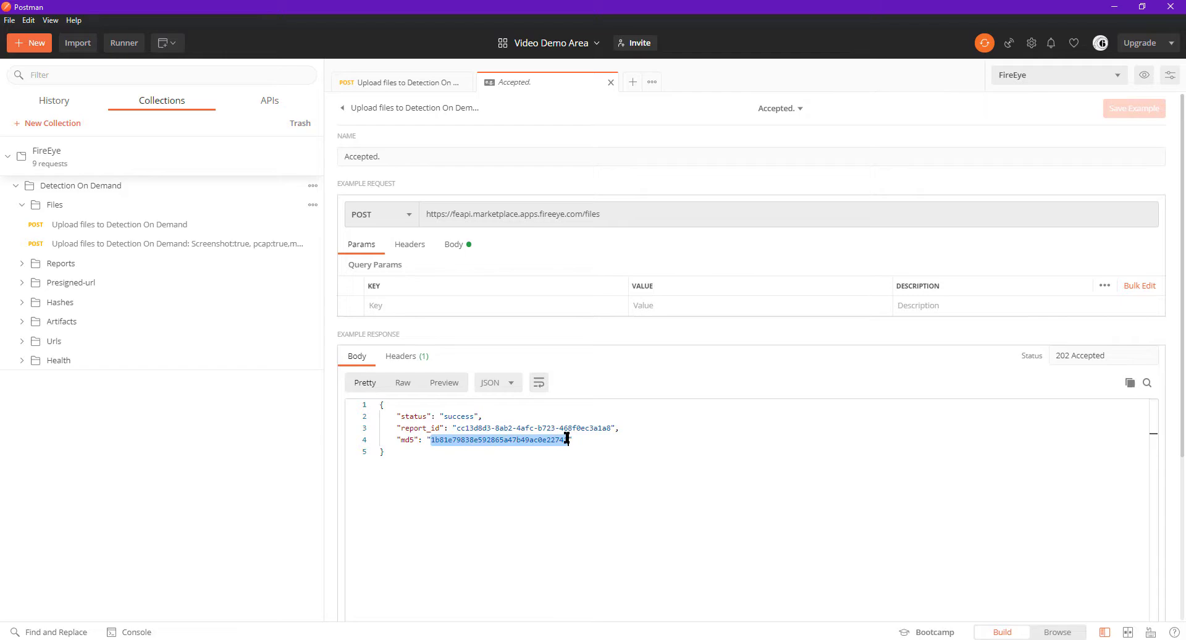
right_click(567, 439)
click(575, 518)
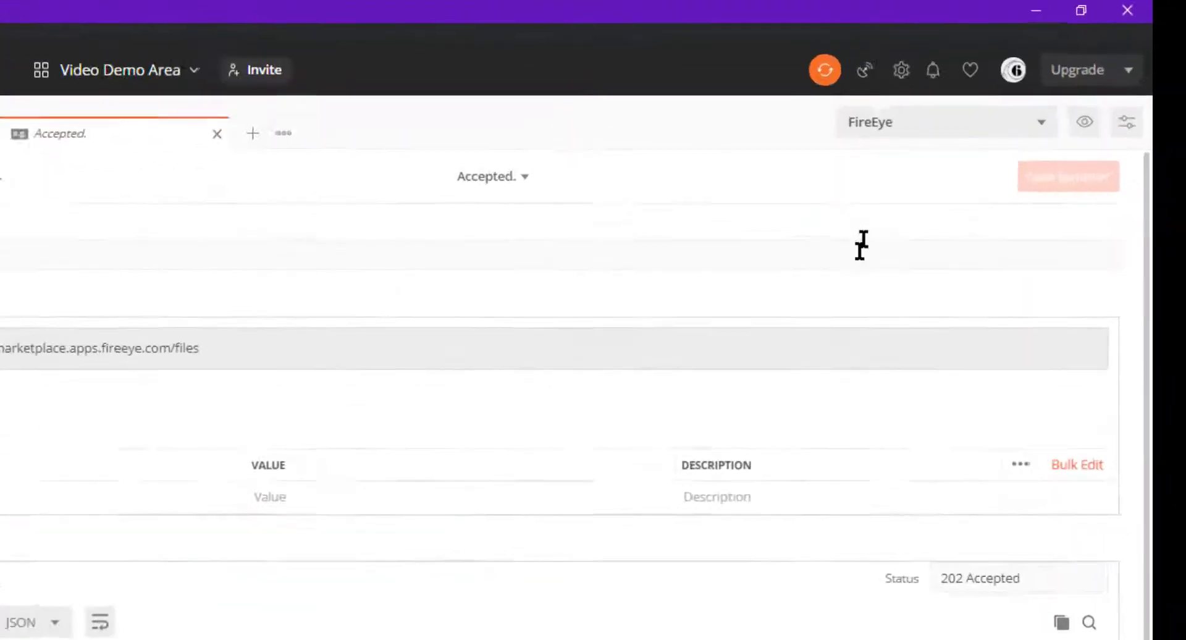
click(1084, 122)
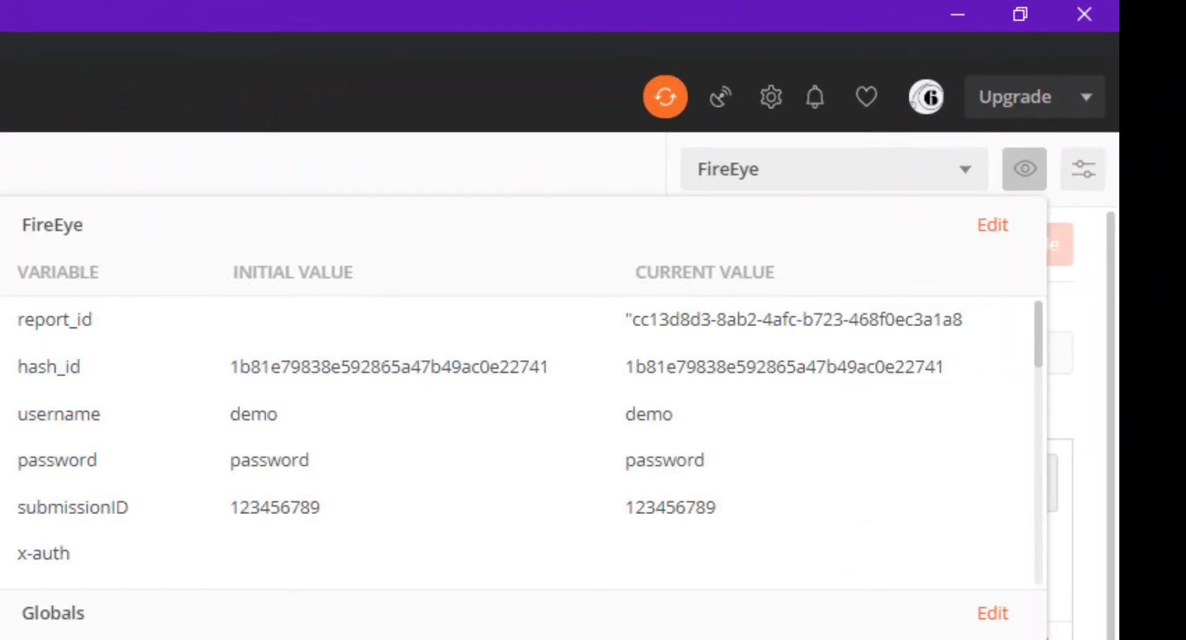
click(992, 226)
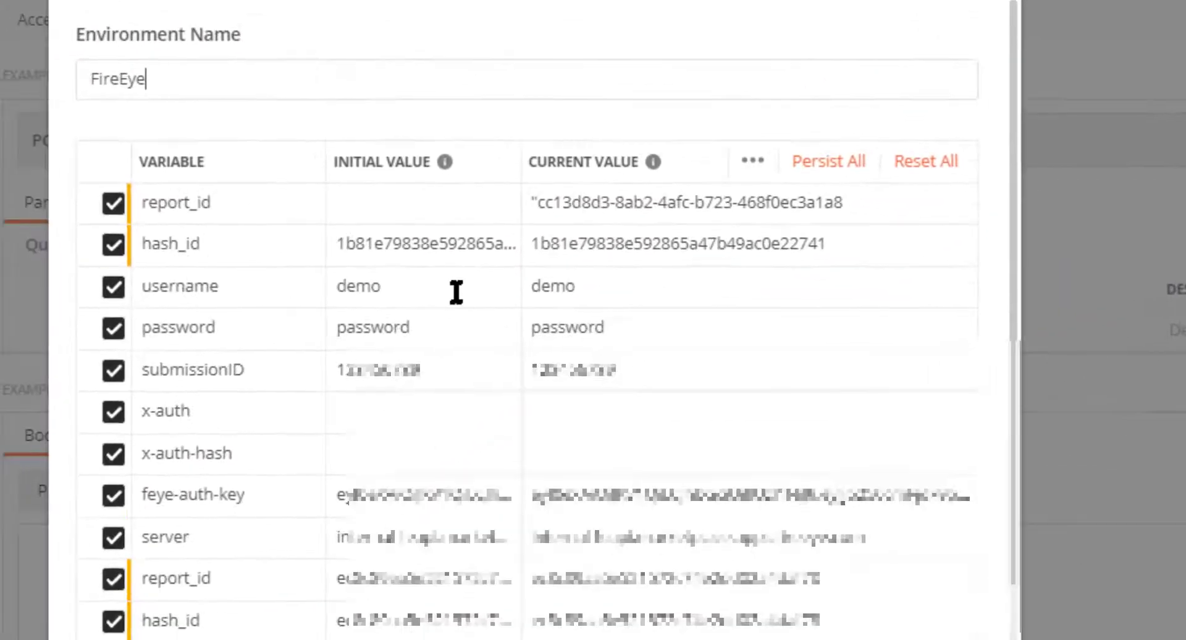
double_click(401, 242)
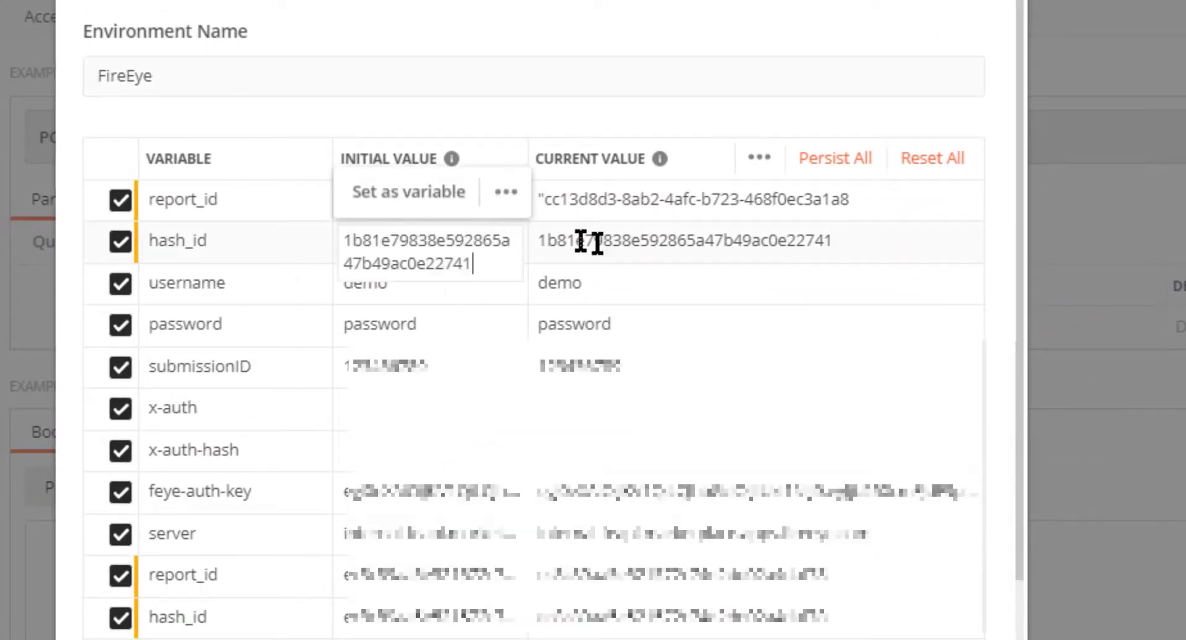
double_click(667, 240)
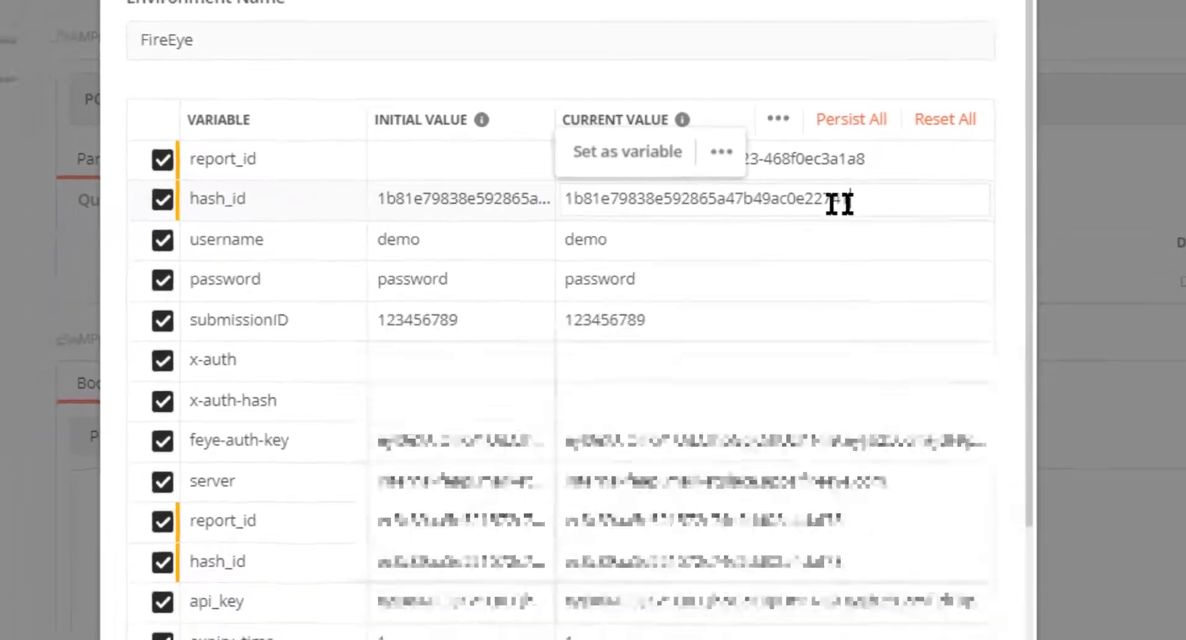
scroll(985, 529, down, 5)
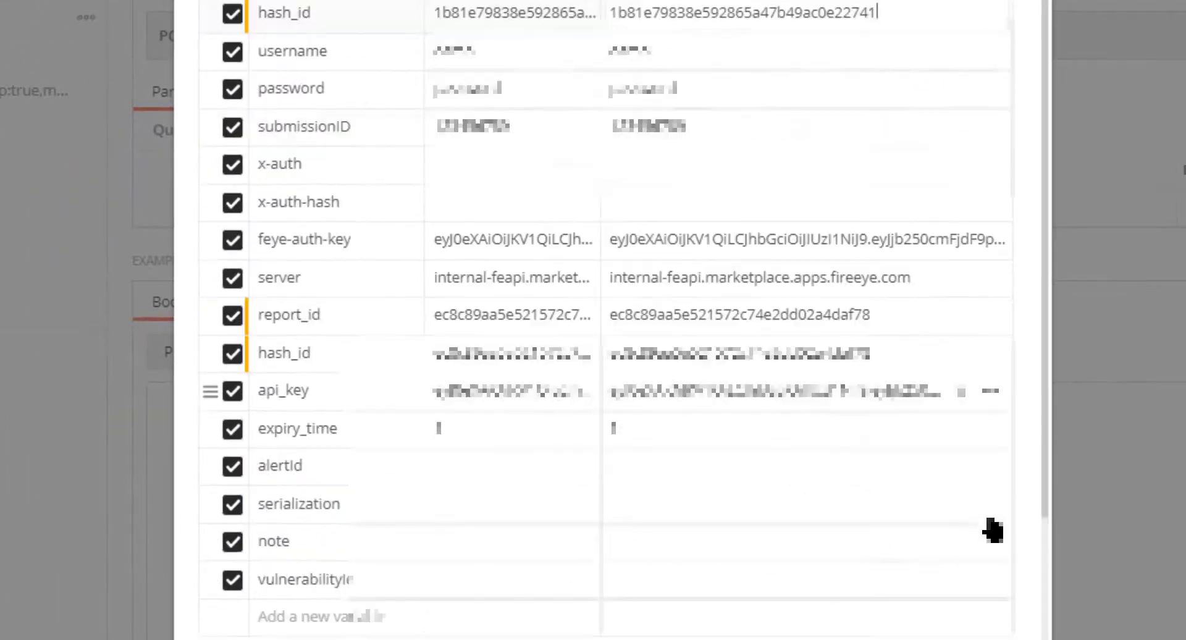
click(932, 613)
key(Escape)
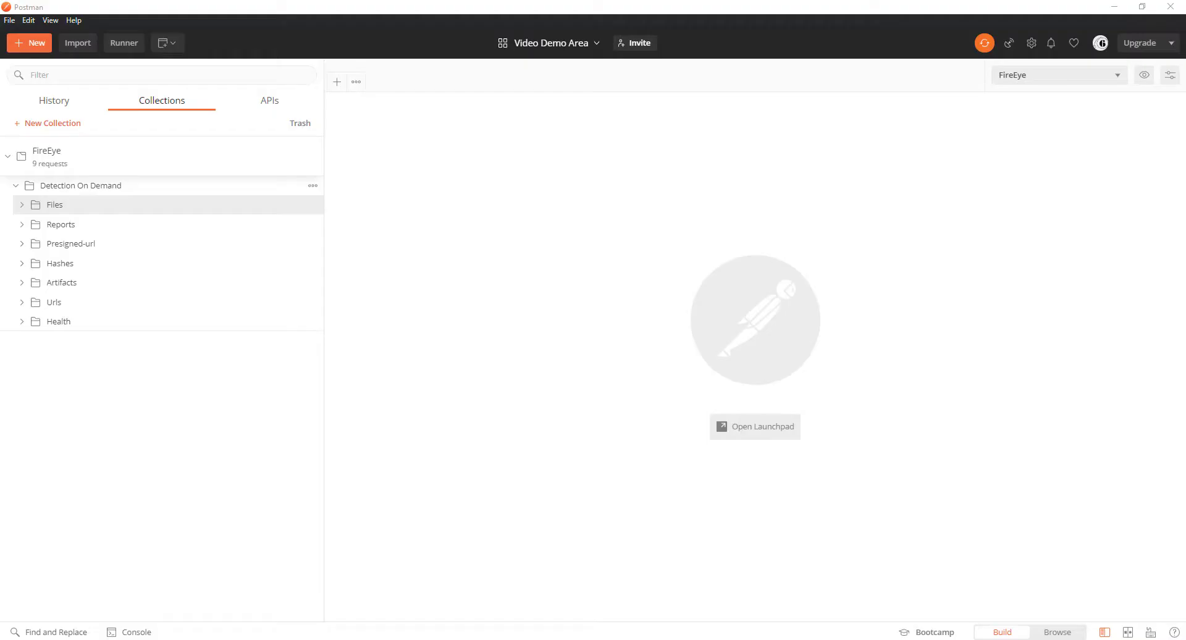
- Open the Reports request for retrieving malware reports with extra details and review its report_id URL and headers
click(26, 227)
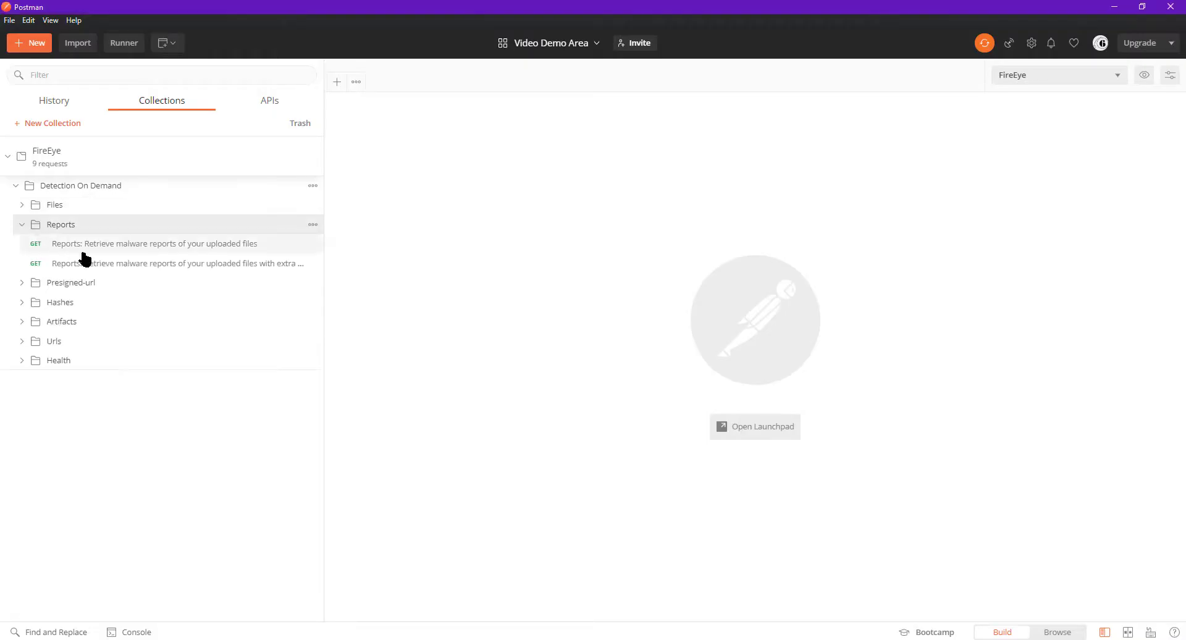
click(105, 265)
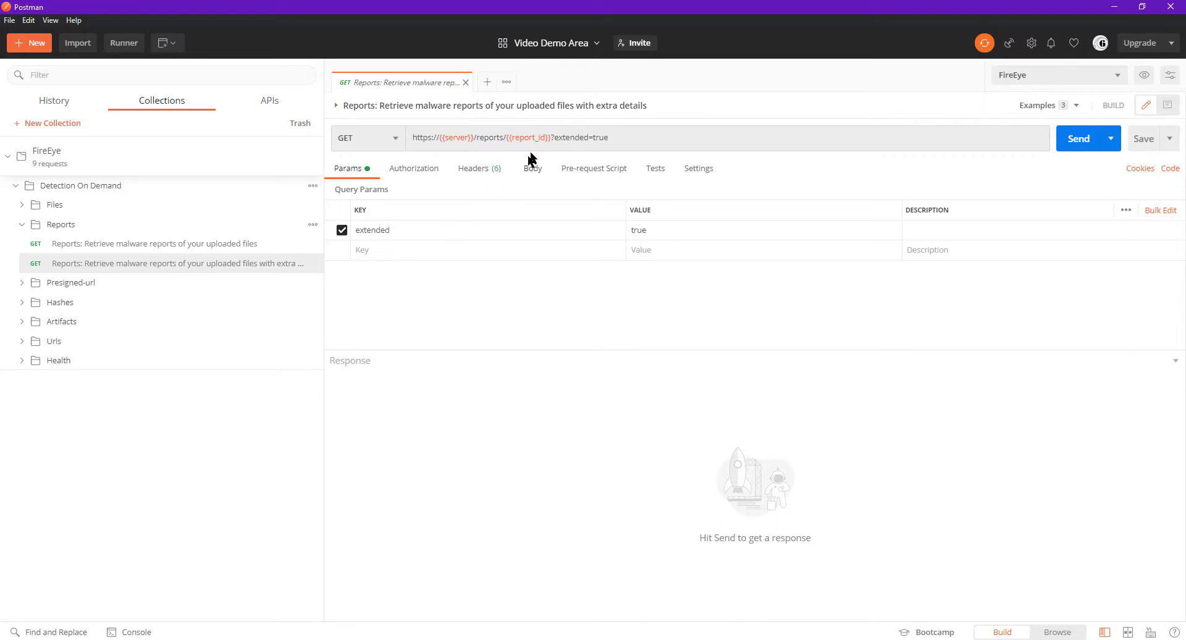
mouse_move(533, 140)
click(479, 172)
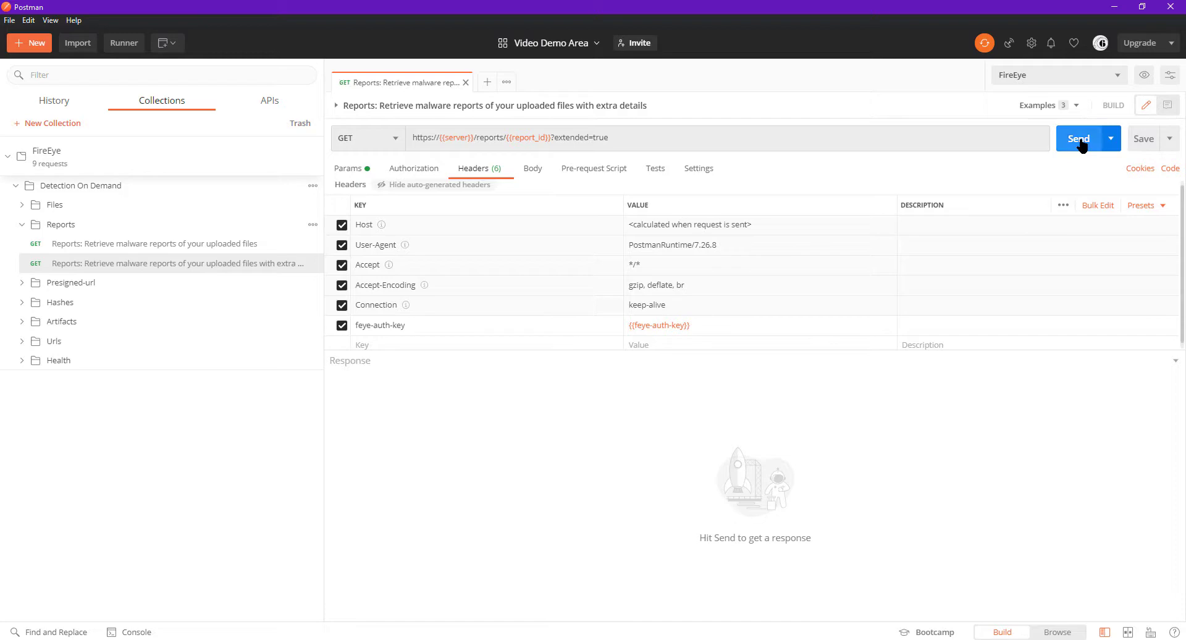
- Open the saved example "Sample 1: netgato.exe" and examine the signatures and engine results in its response body
click(1047, 105)
click(954, 197)
scroll(720, 511, down, 3)
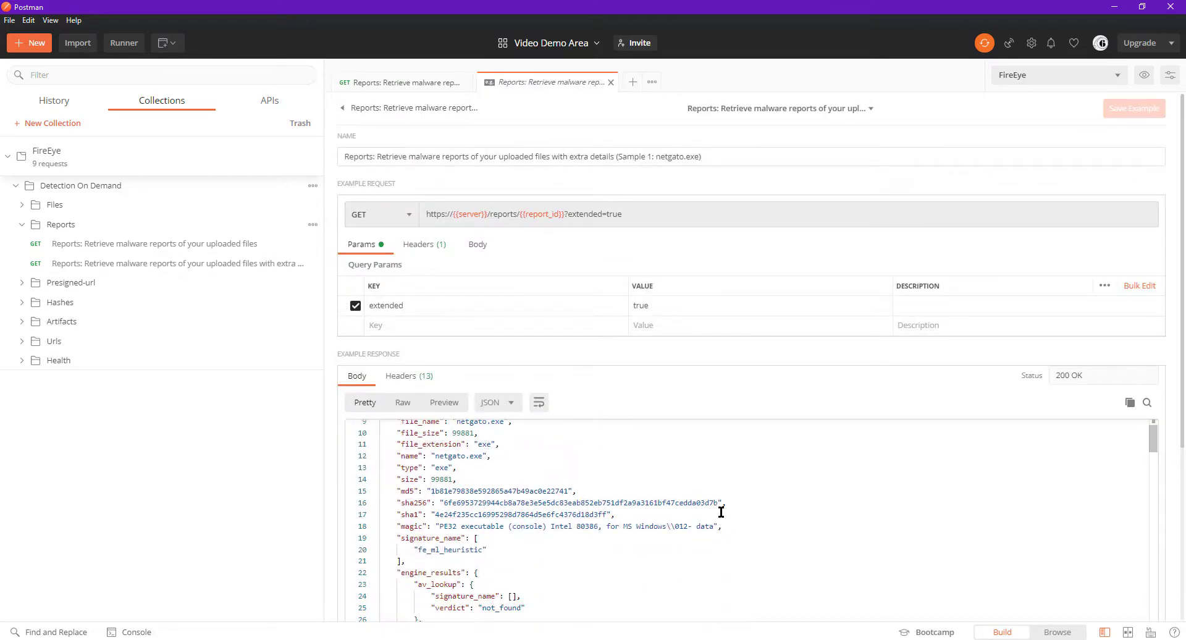
scroll(894, 543, down, 6)
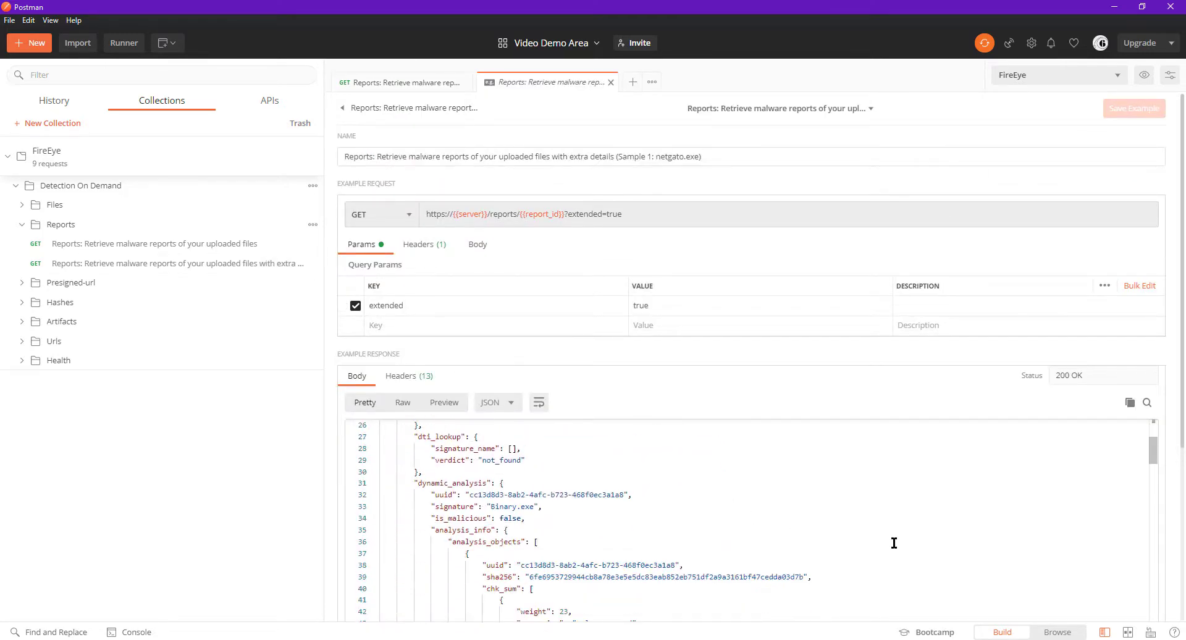
scroll(894, 542, down, 11)
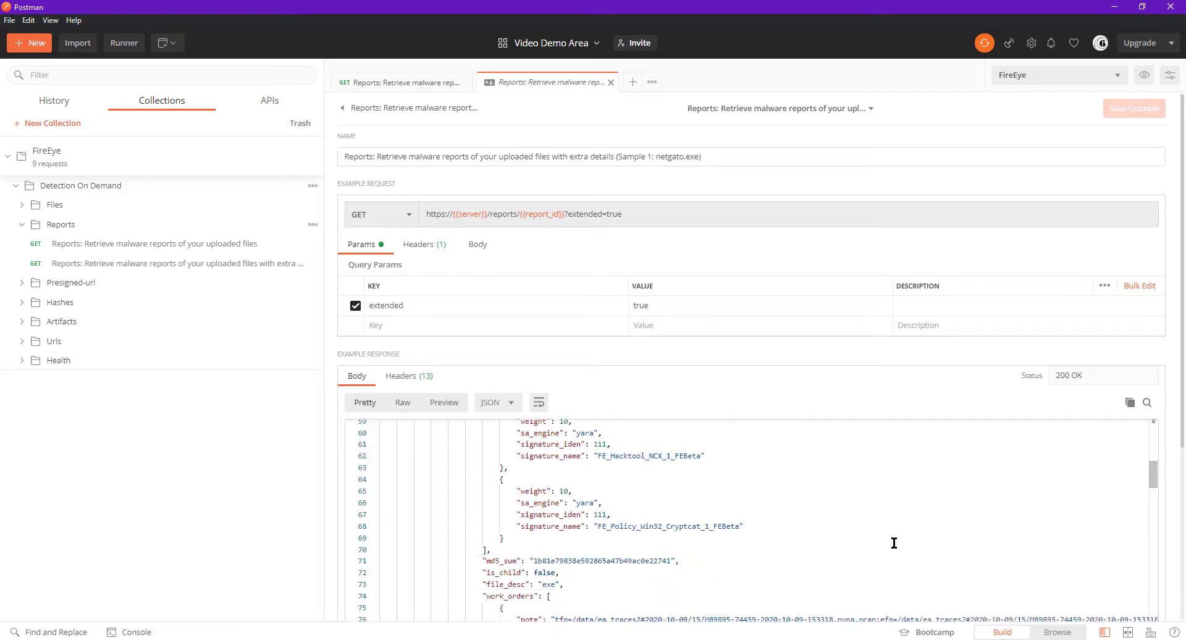
scroll(894, 542, down, 4)
scroll(894, 542, up, 16)
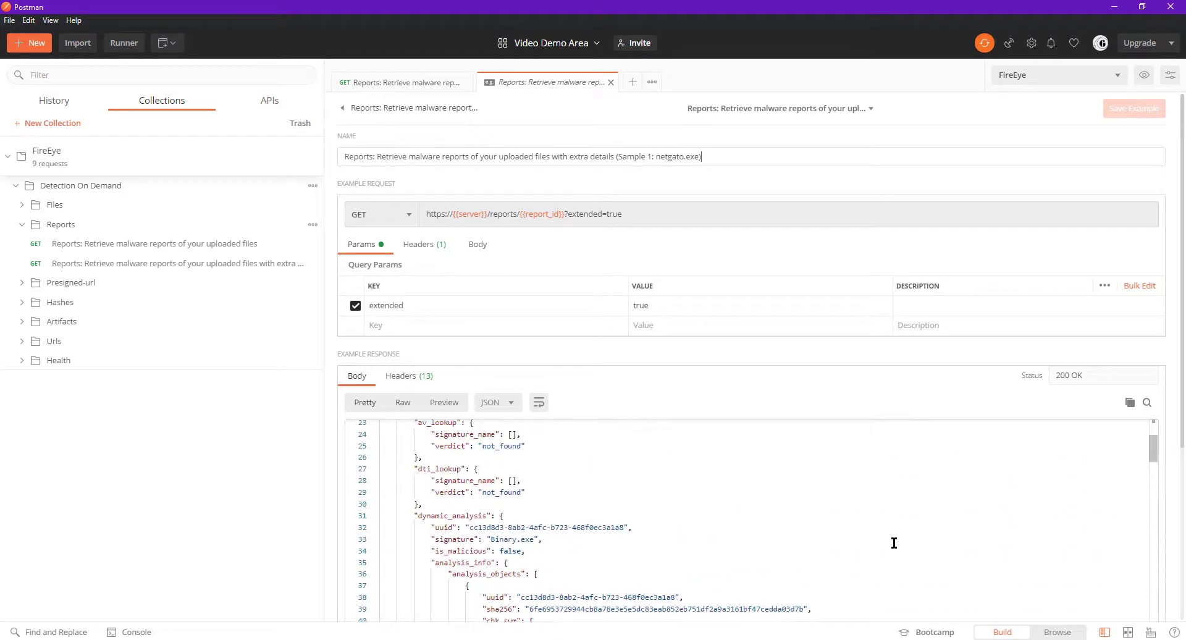
scroll(893, 542, up, 7)
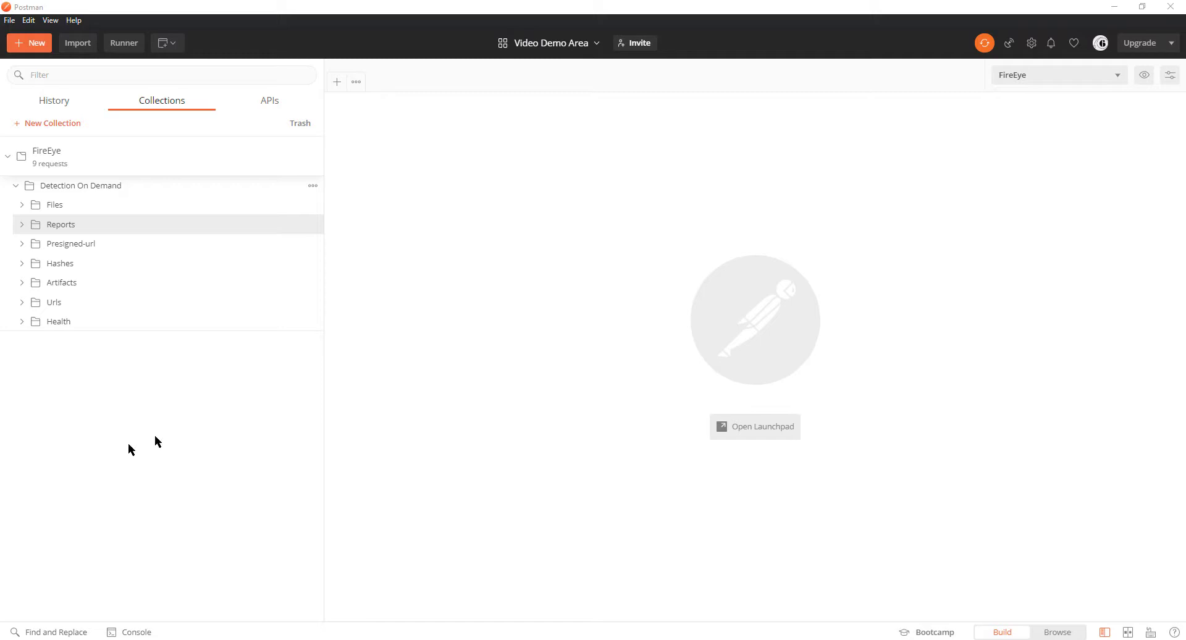
- Send the Hashes request for malware results of a given MD5 hash, review the response, and close the request
click(23, 264)
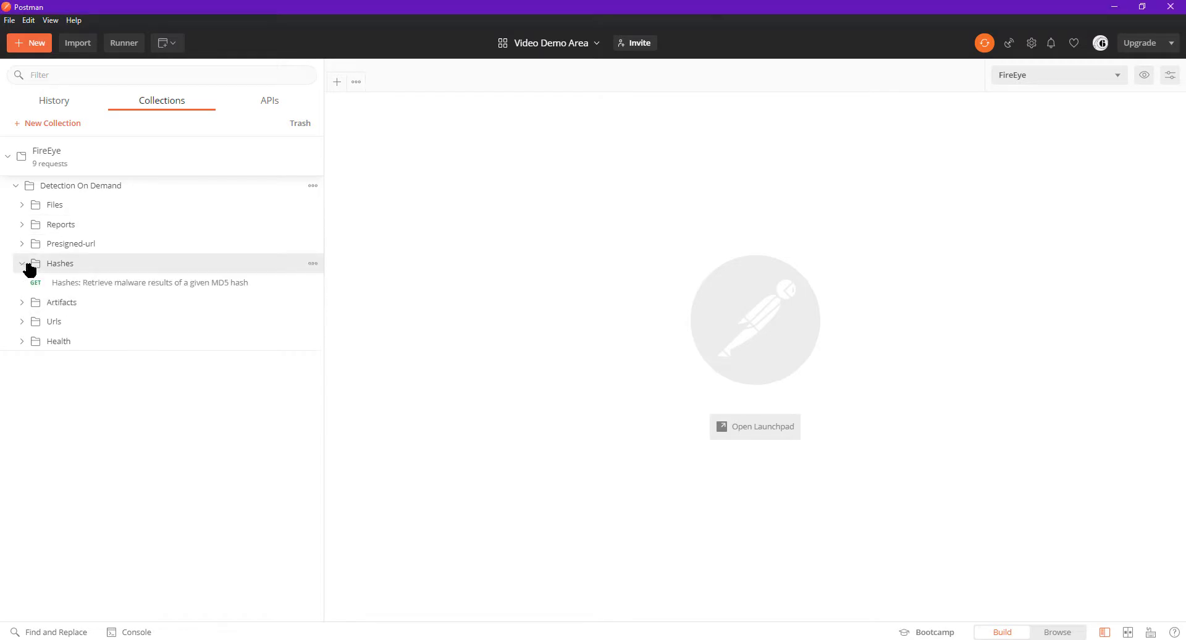
click(141, 285)
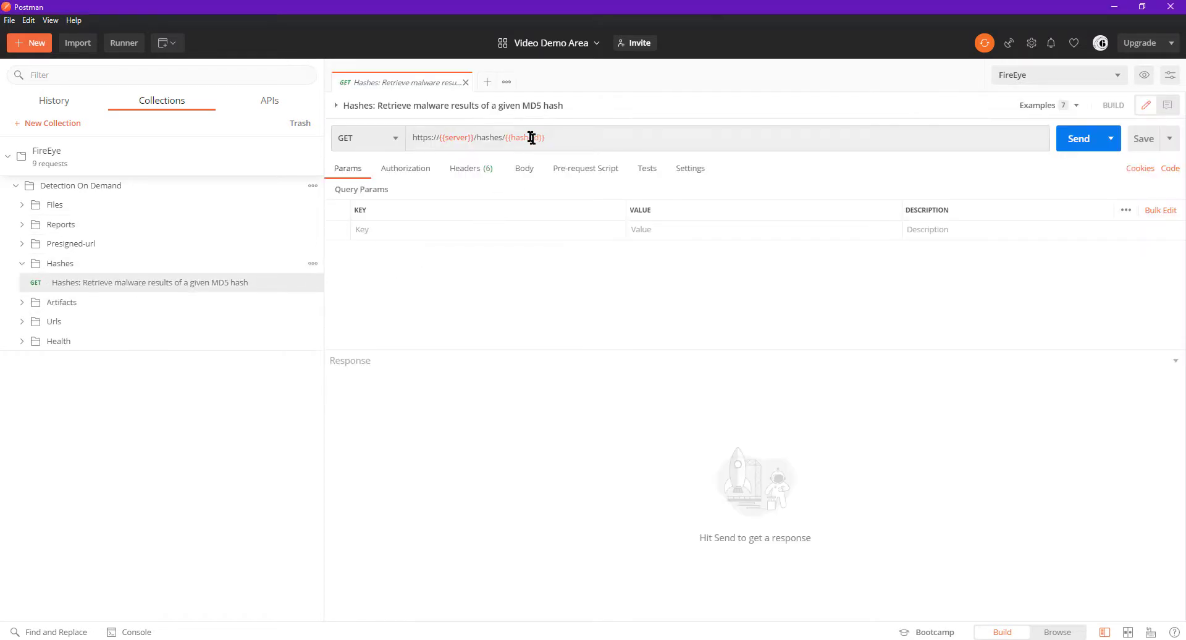
mouse_move(528, 134)
click(1079, 143)
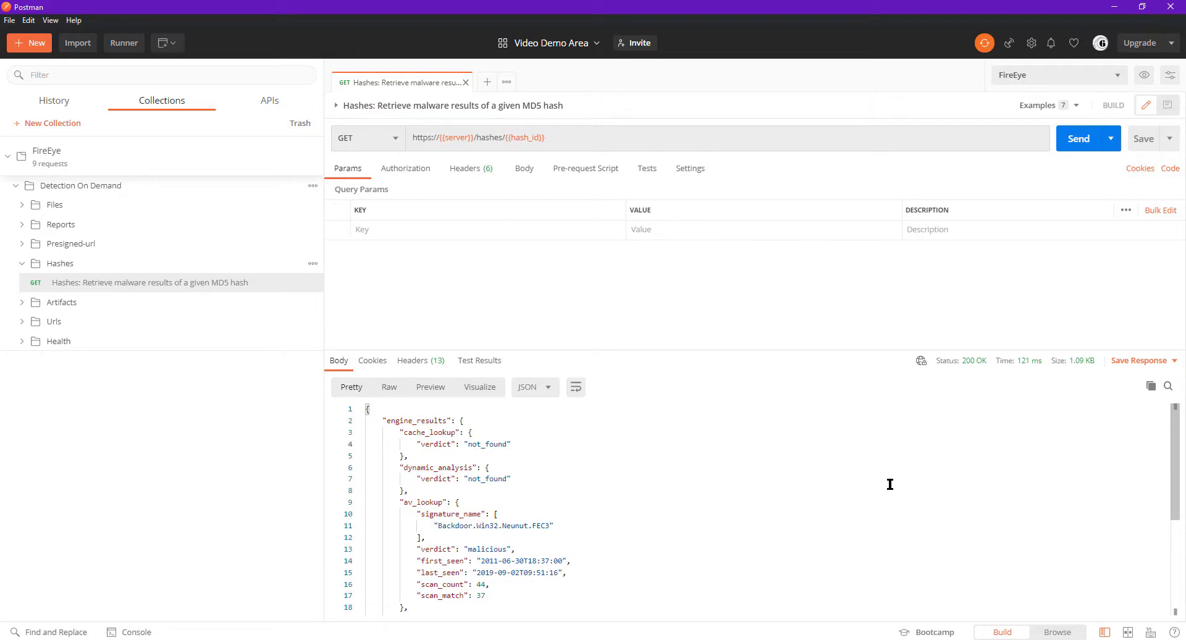
scroll(871, 490, down, 10)
scroll(870, 490, up, 10)
click(466, 82)
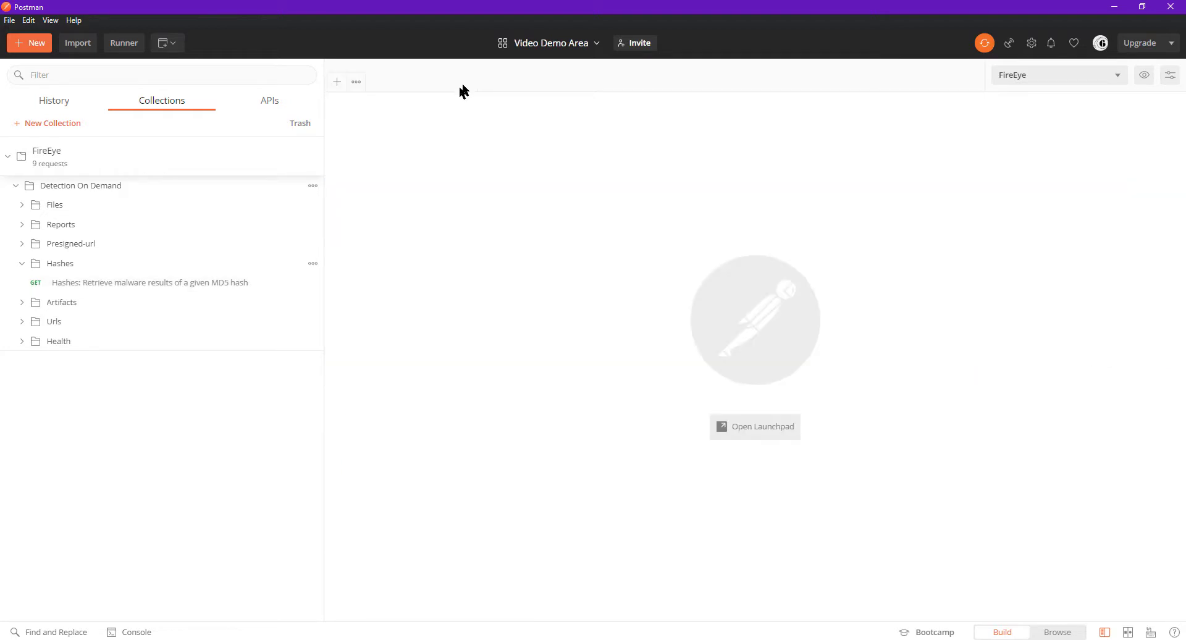
click(22, 263)
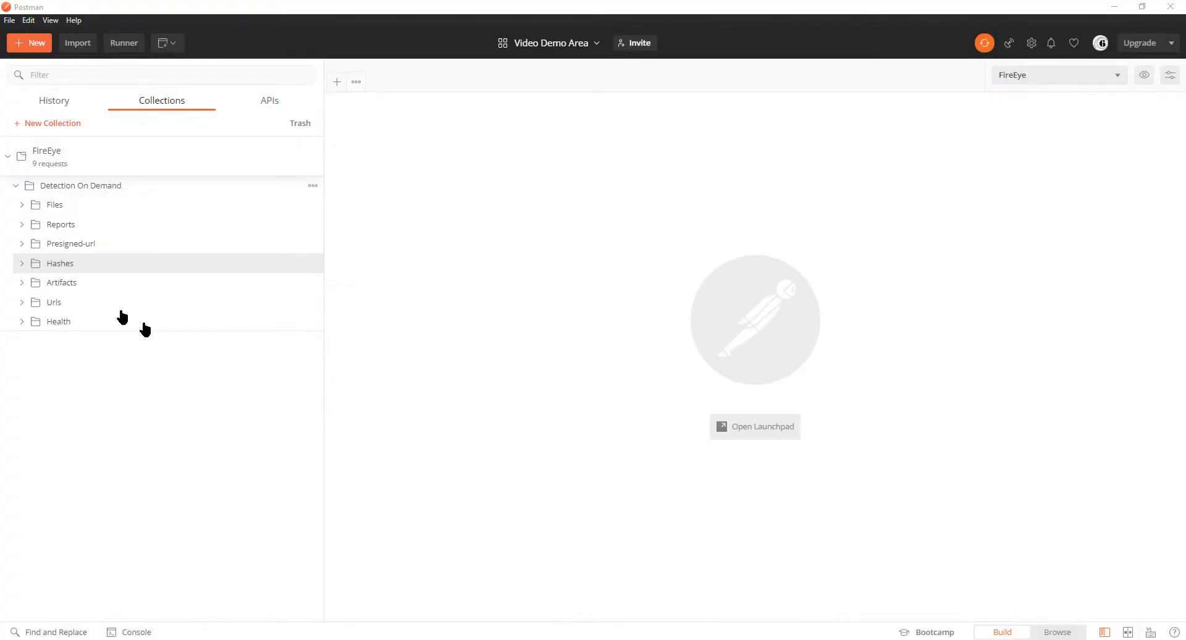
- Reopen the MD5 hash request and generate its code snippet for Python - Requests
click(25, 266)
click(101, 283)
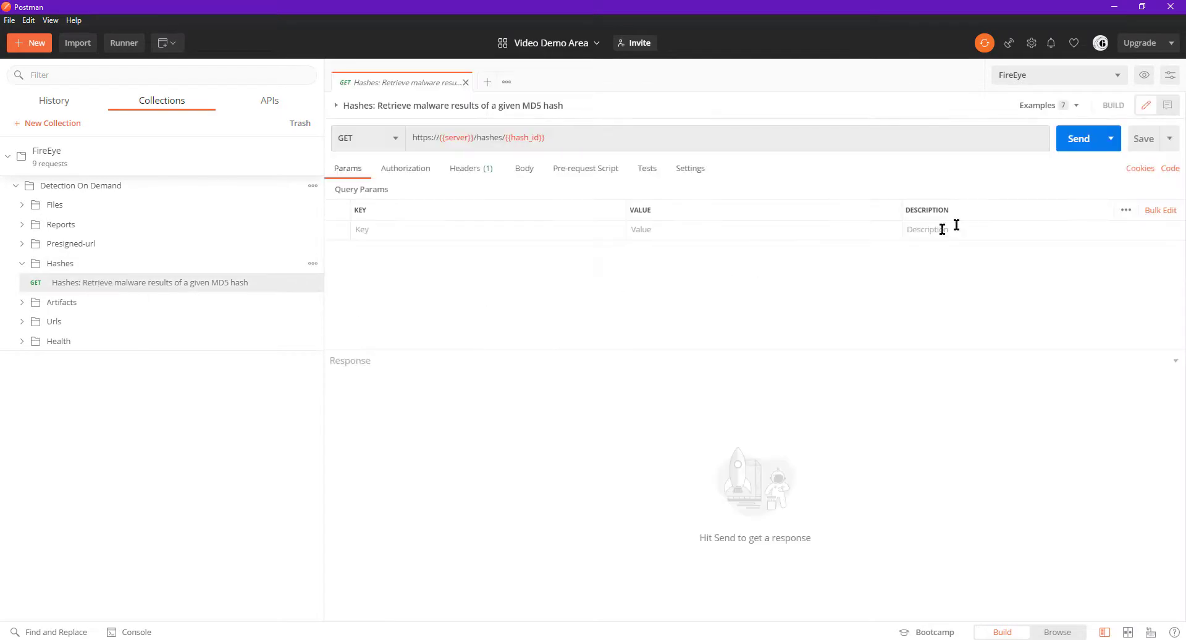
click(1171, 168)
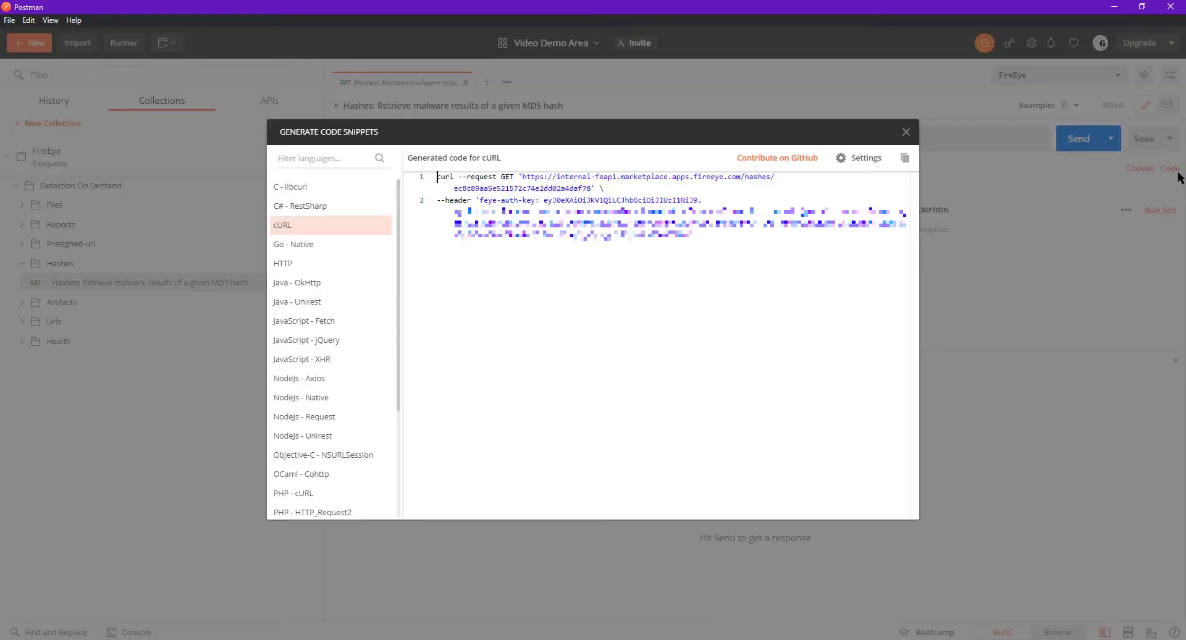
scroll(309, 383, down, 3)
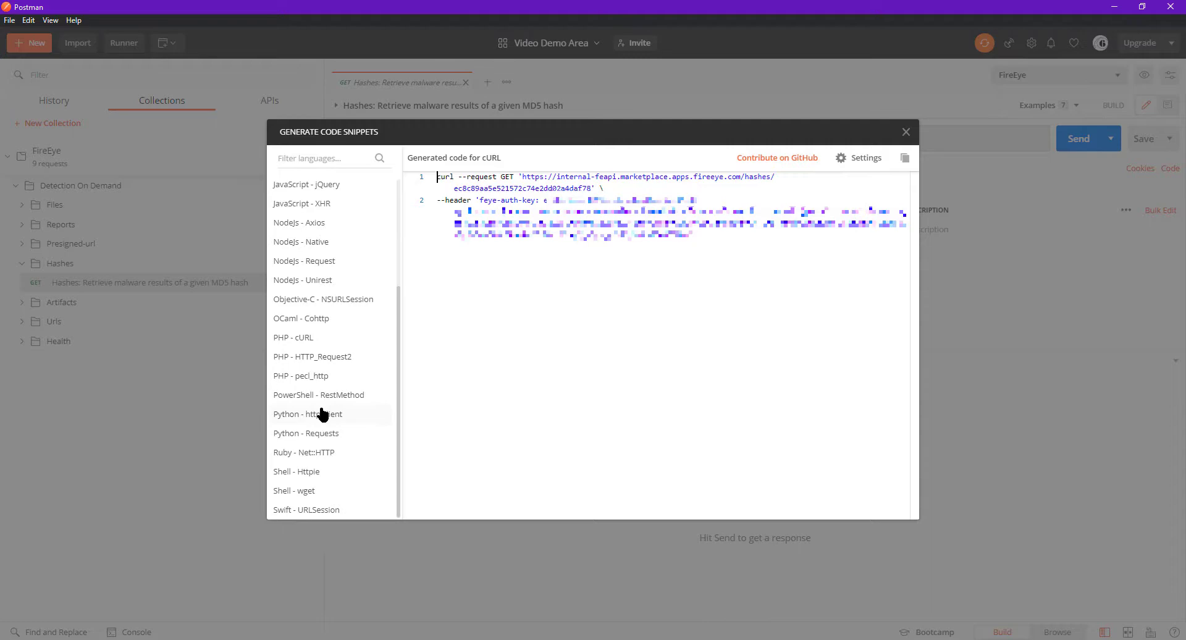
click(346, 433)
- Copy the whole generated Python - Requests snippet
drag(635, 354, 437, 177)
right_click(461, 182)
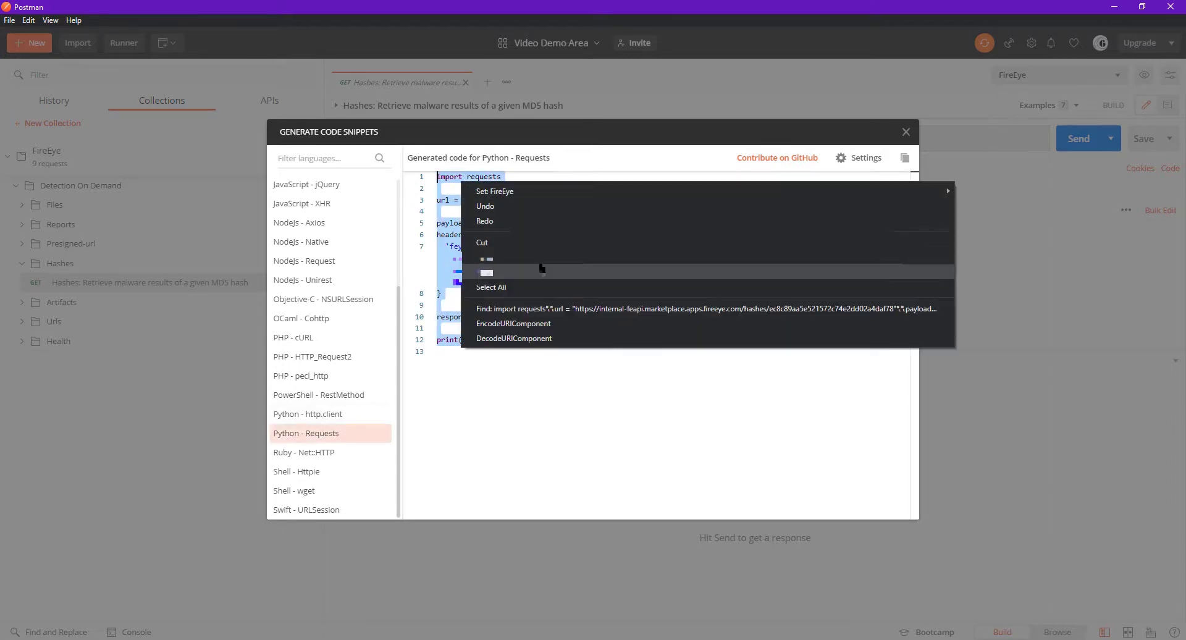
click(540, 259)
right_click(460, 201)
click(511, 274)
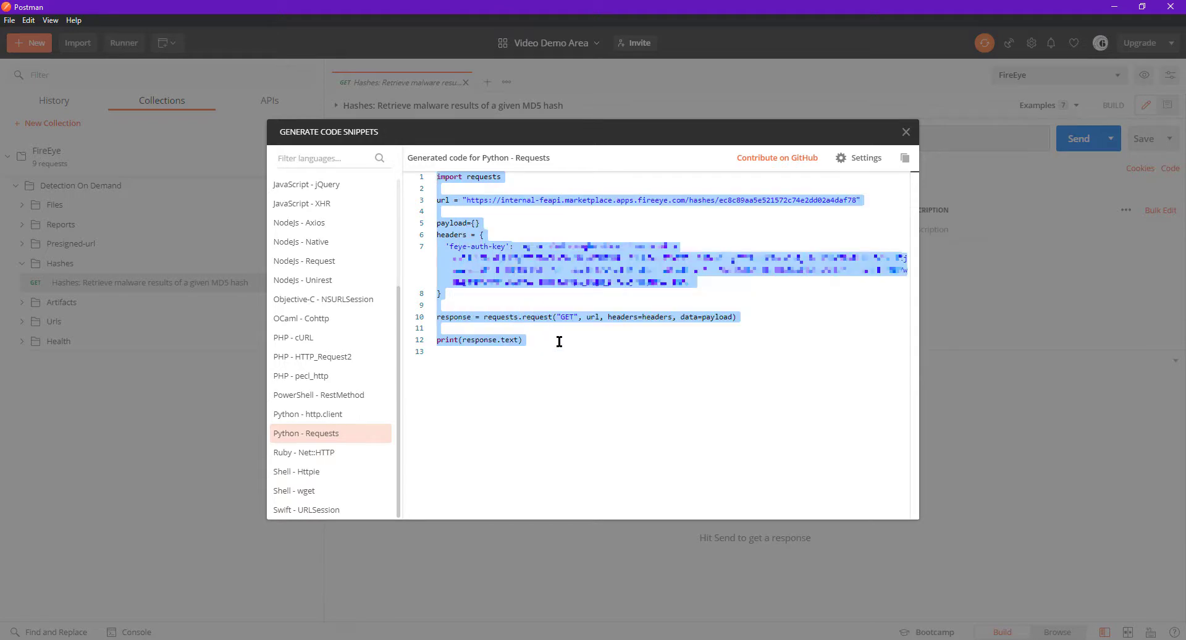
- Start python in a Command Prompt and run the copied snippet, including its feye-auth-key API key and print(response.text)
key(super)
key(super)
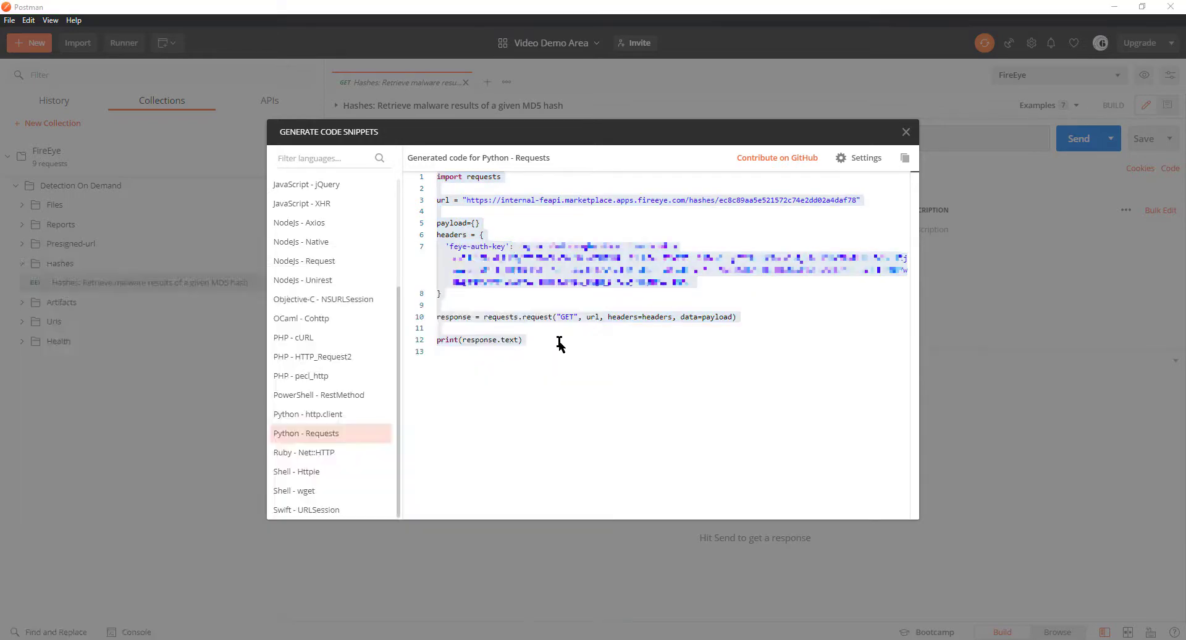
key(super)
text(cmd)
key(Return)
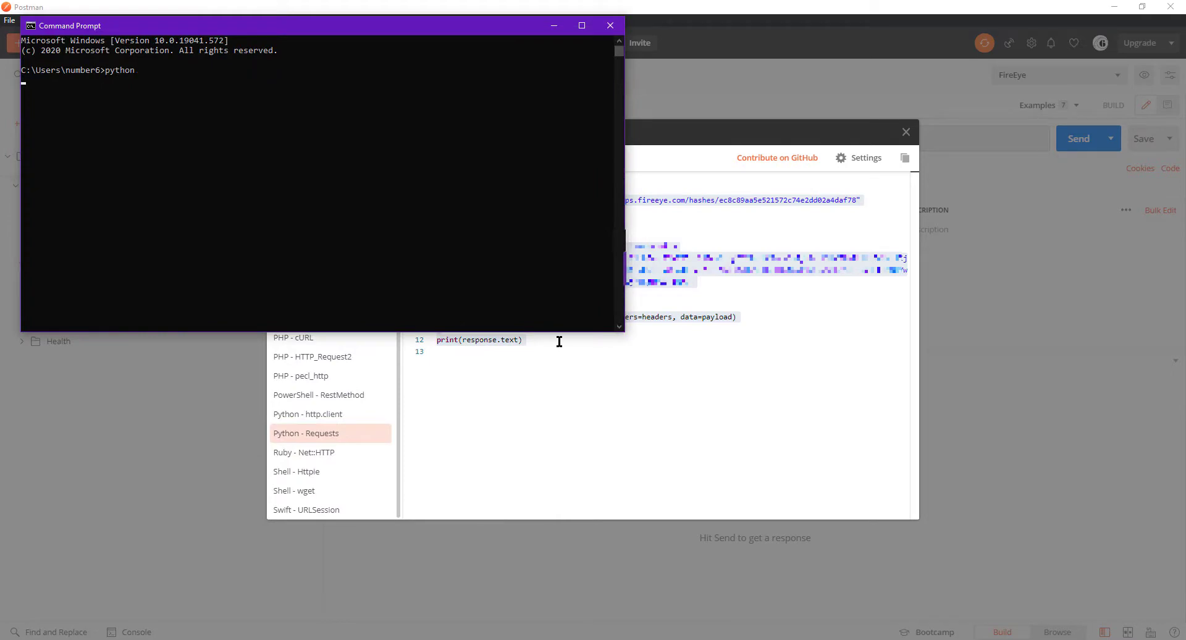
right_click(355, 230)
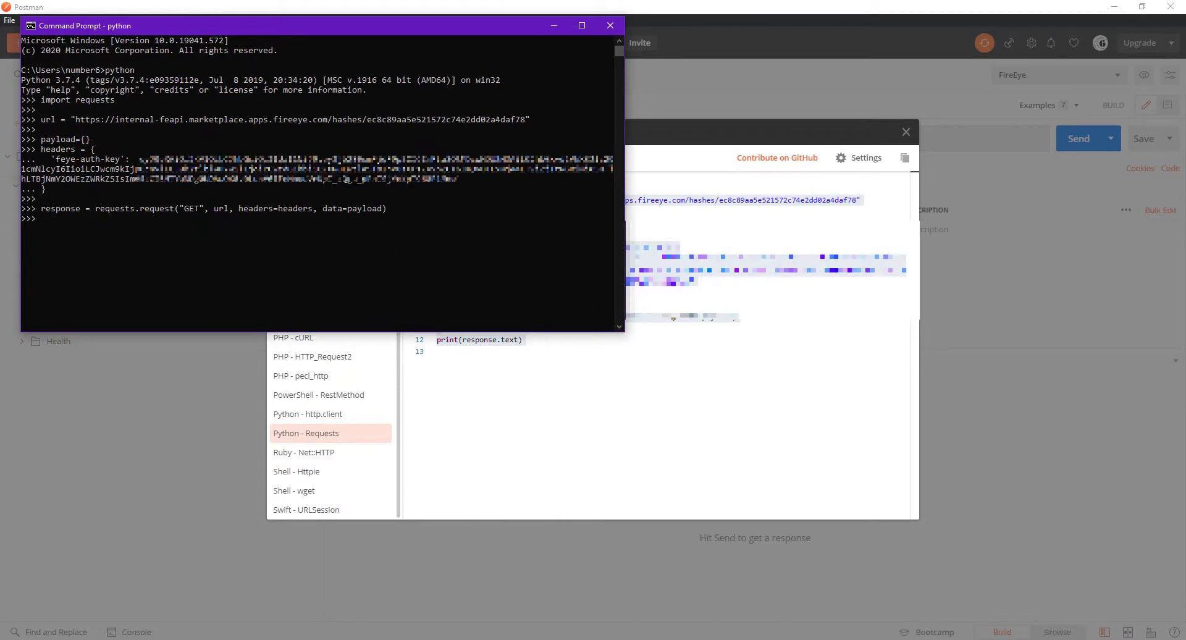
drag(21, 238, 460, 278)
right_click(442, 305)
- Exit Python, launch Notepad from the Command Prompt, and paste the script with its feye-auth-key API key into the blank document
text(exit())
key(Return)
text(notepad)
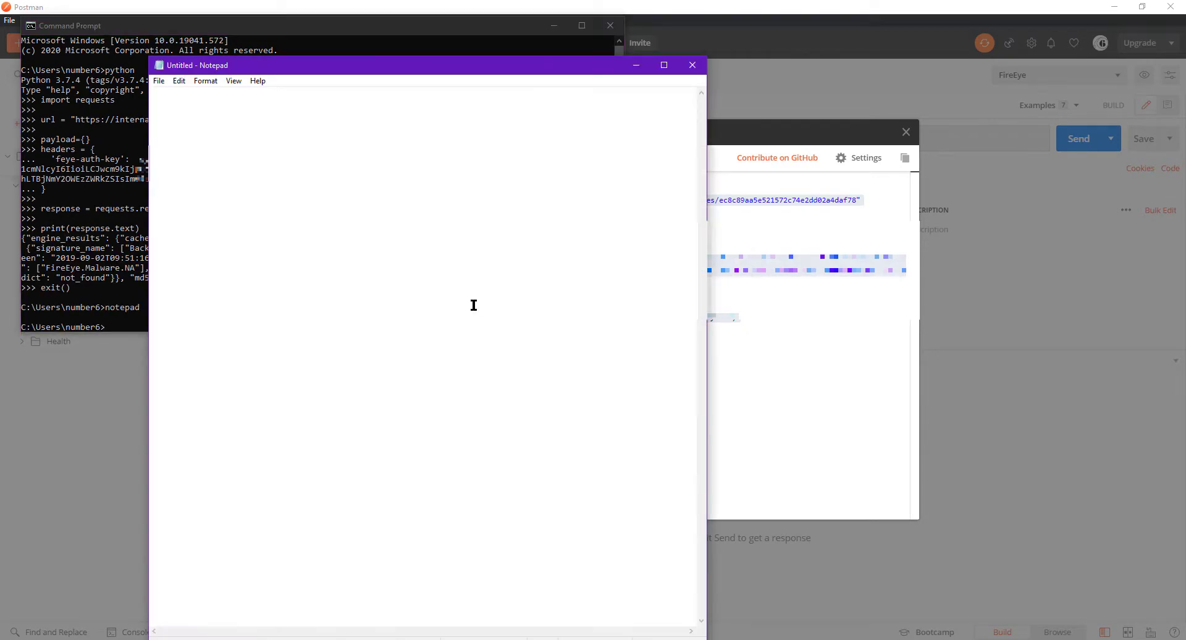
right_click(482, 284)
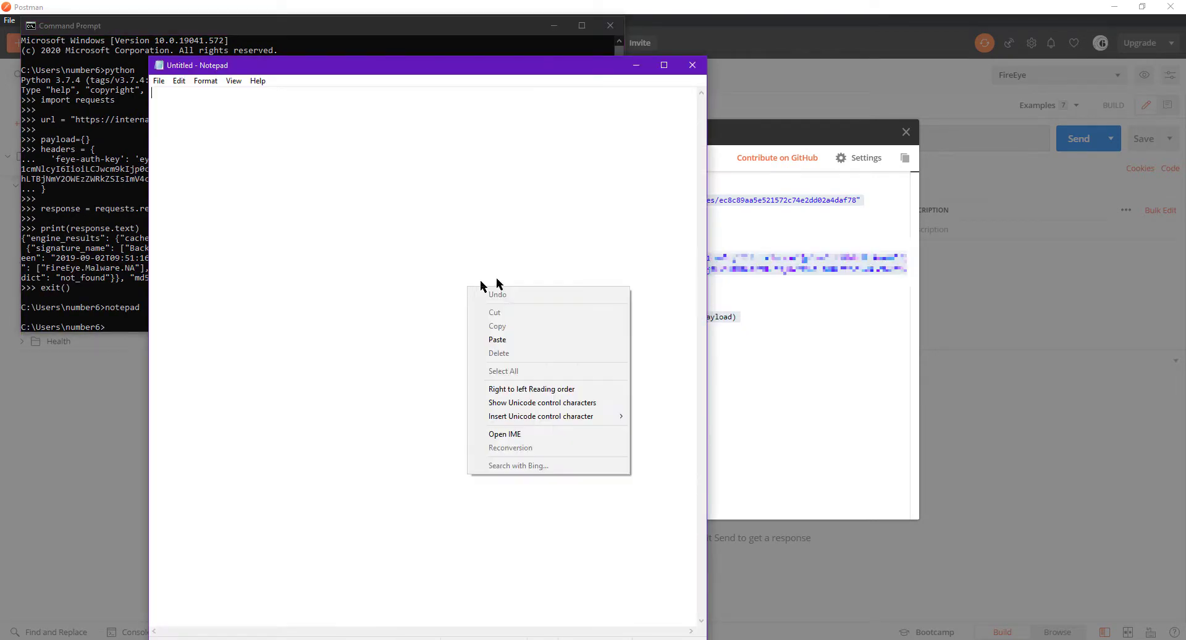
click(522, 344)
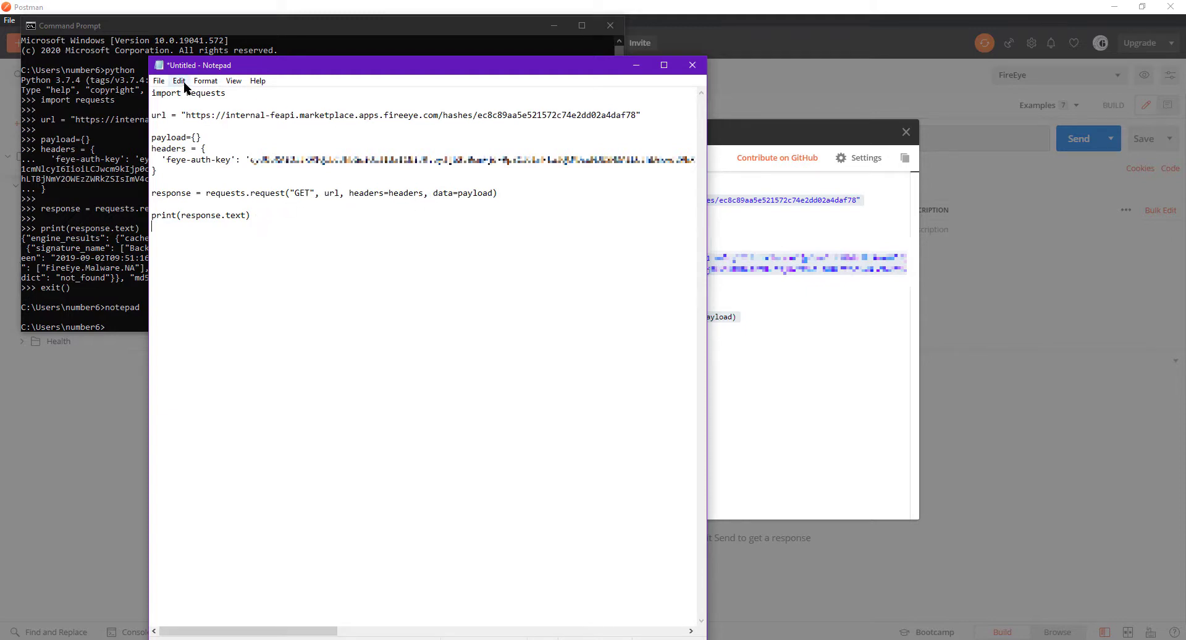
- Minimize the Notepad script without saving it and close the Command Prompt
click(160, 83)
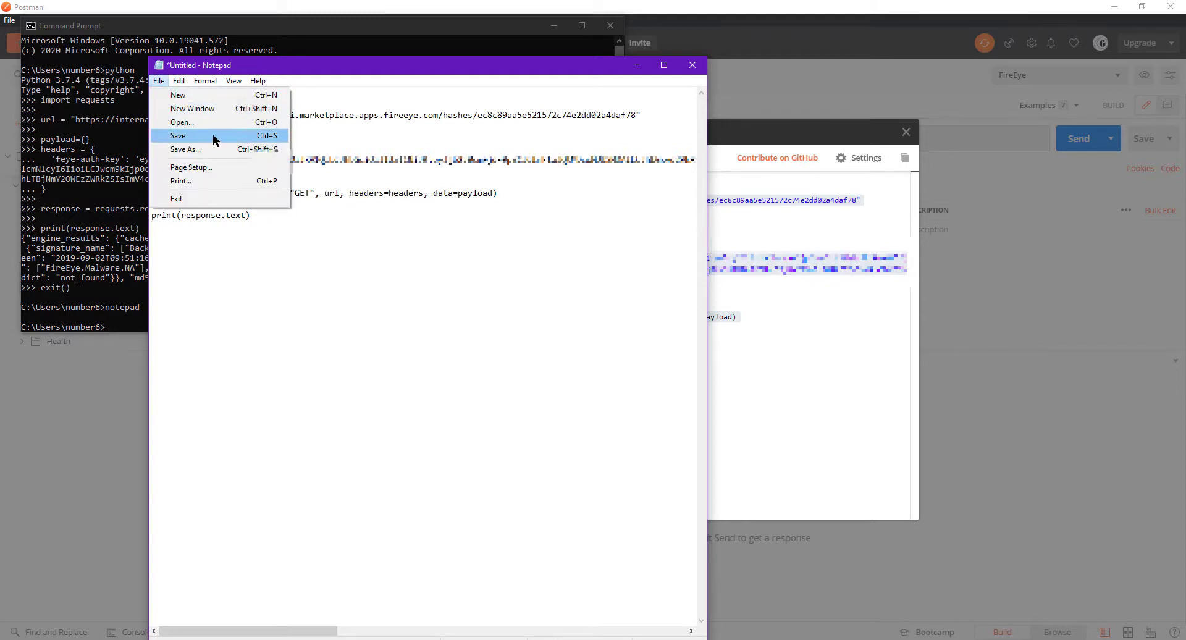
click(528, 219)
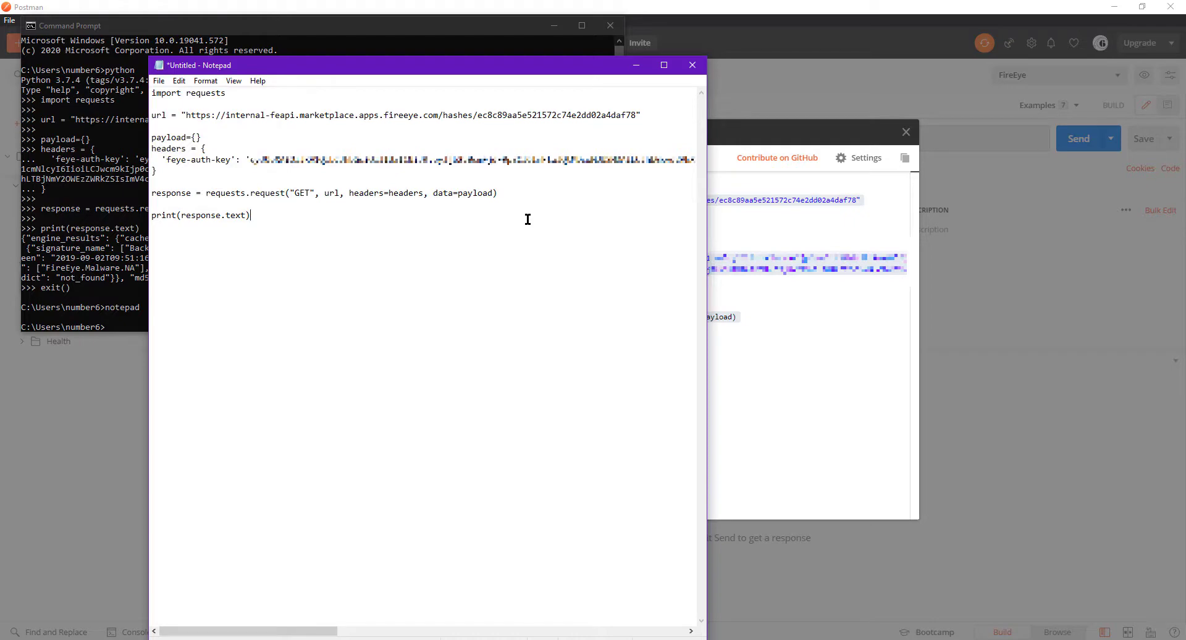
click(636, 65)
click(610, 25)
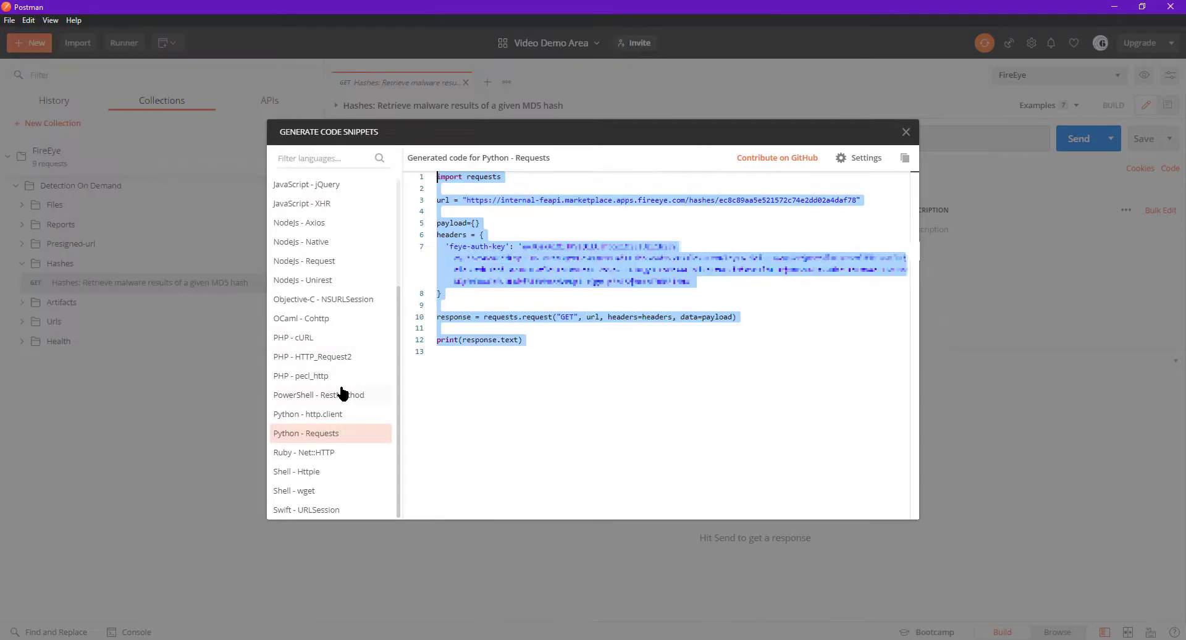
- Switch the generated snippet to cURL, copy the full command, and close the code snippet dialog
scroll(310, 371, down, 3)
scroll(290, 266, up, 3)
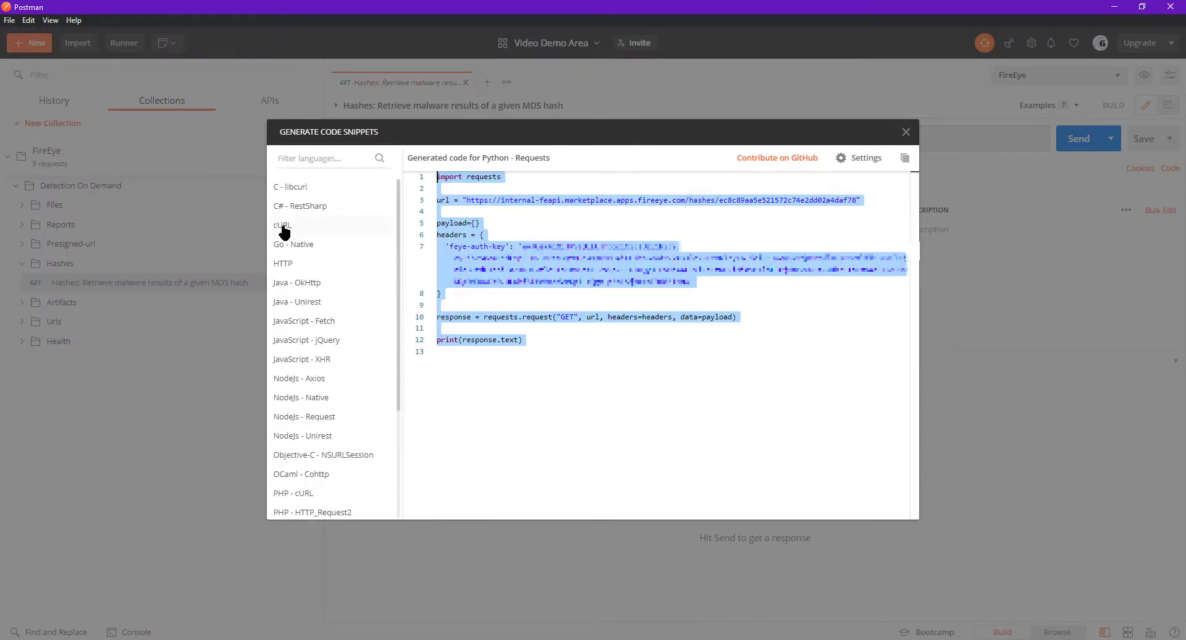
click(297, 227)
drag(720, 225, 439, 177)
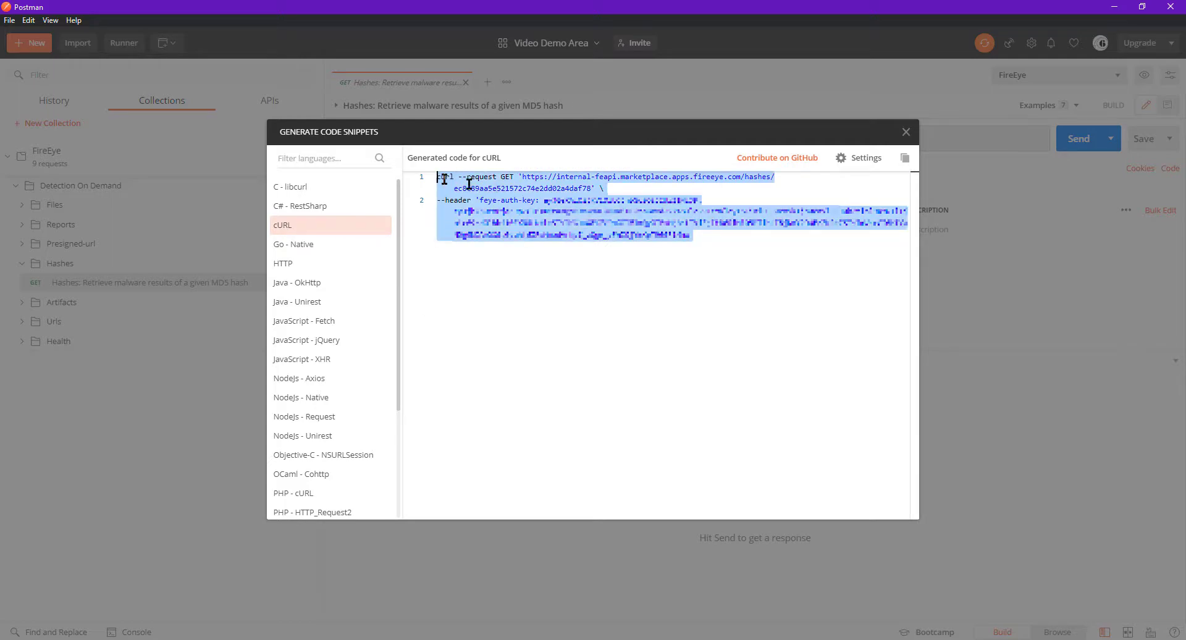
right_click(524, 196)
click(582, 270)
click(905, 132)
- Start bash in a widened command window, paste the cURL command with its feye-auth-key API key, and run it
key(super+r)
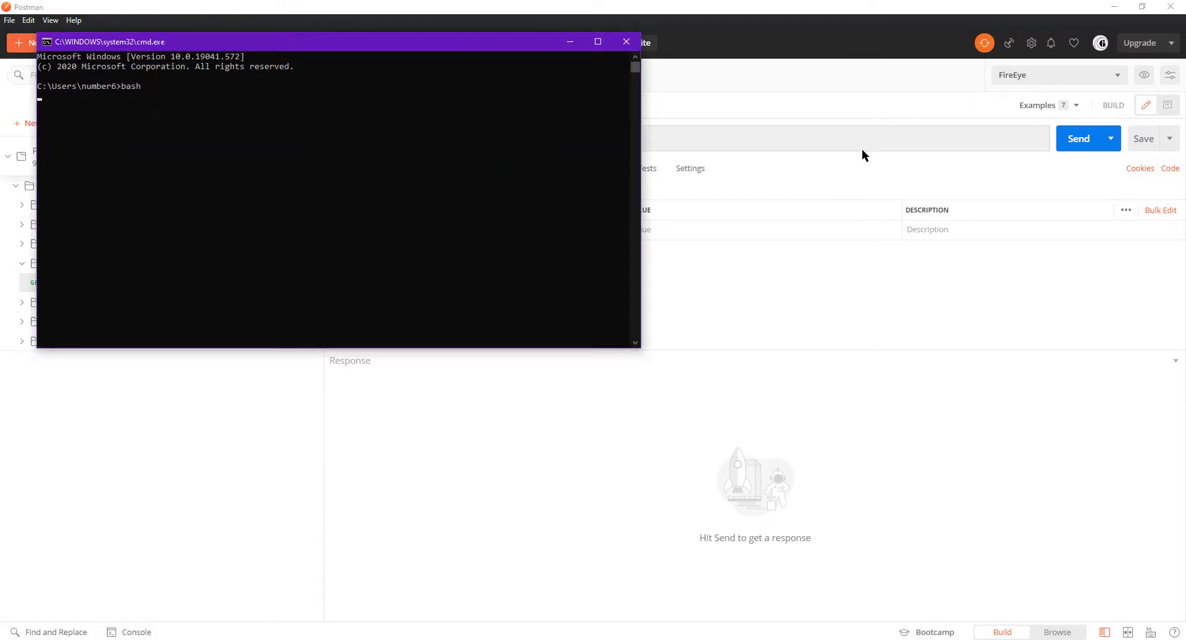
right_click(327, 217)
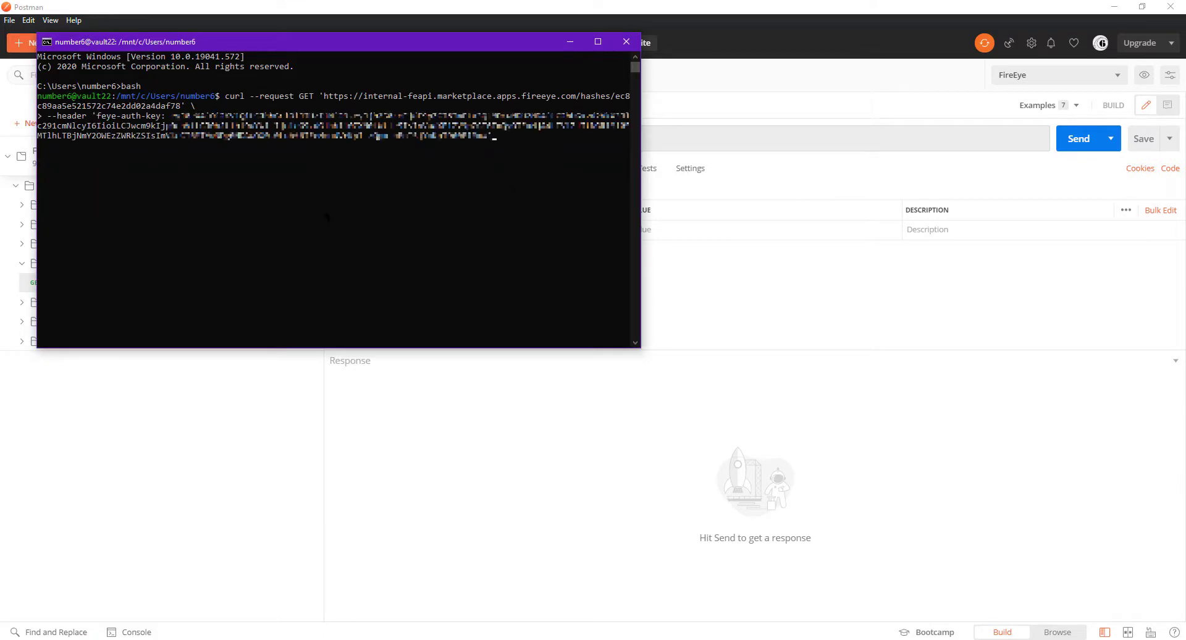
drag(645, 231, 1100, 296)
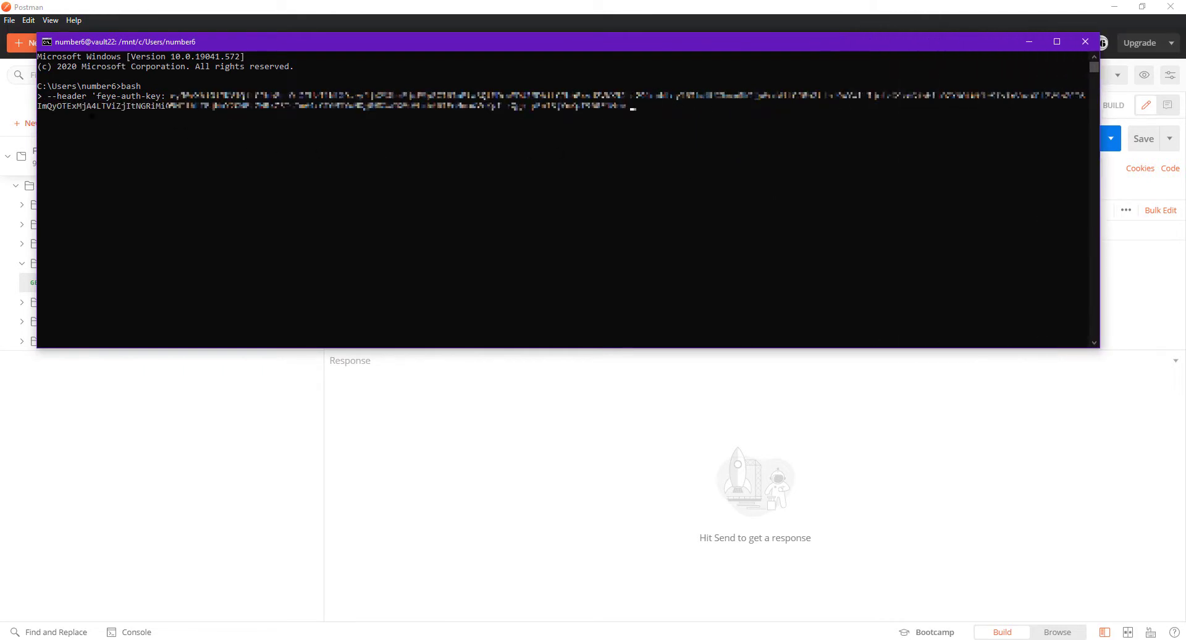
key(Return)
key(Return)
- Paste the cURL command with its feye-auth-key API key again and select the quoted hashes URL in it
key(ctrl+v)
drag(319, 145, 775, 145)
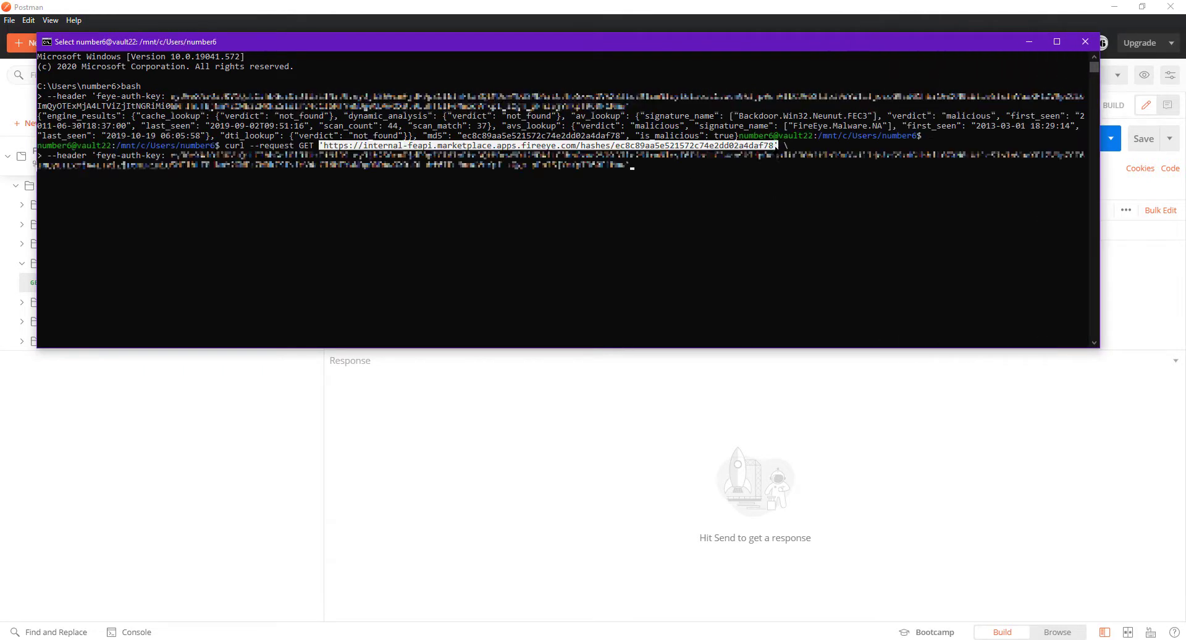